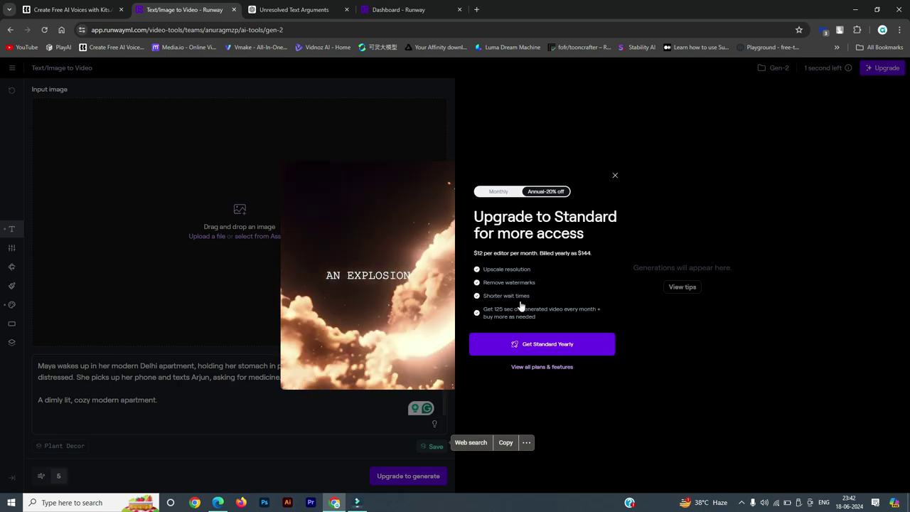
Dismiss the Standard plan upgrade offer and copy the web address of the already open Runway dashboard.
left_click(615, 175)
left_click_drag(91, 377, 200, 401)
key("ctrl+a")
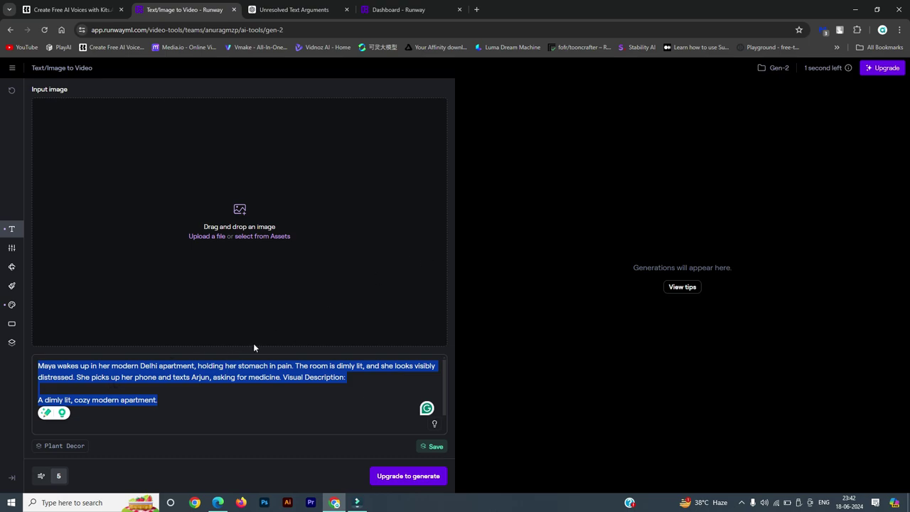
left_click(298, 32)
left_click(398, 9)
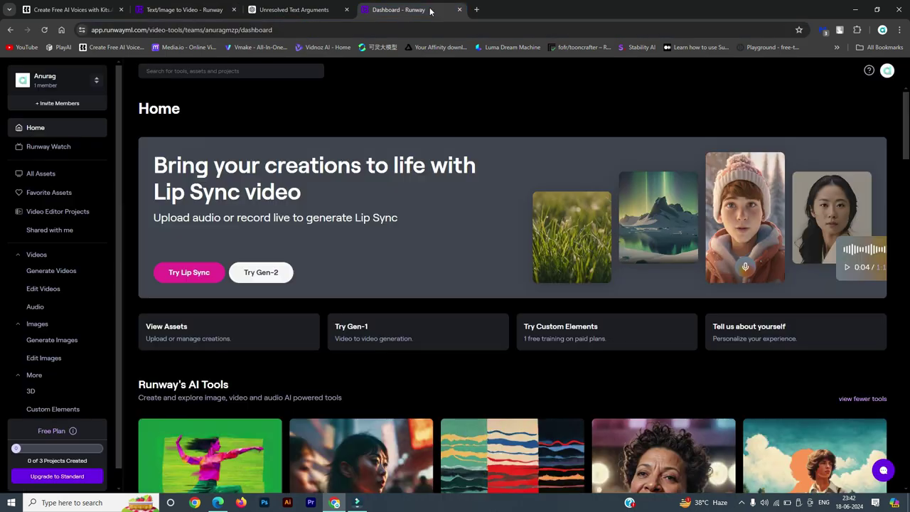
left_click(312, 30)
key("ctrl+c")
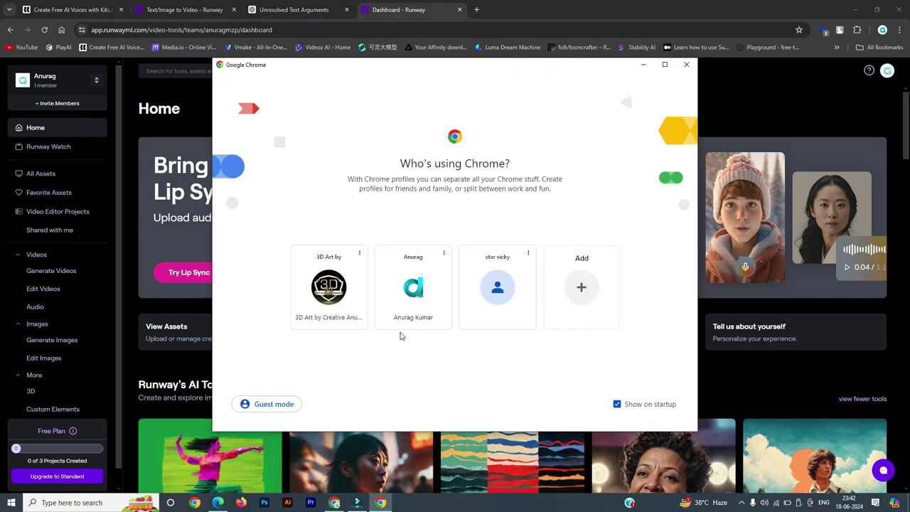
Open a Chrome window with the 3D Art profile and load the copied Runway dashboard address in it.
left_click(331, 285)
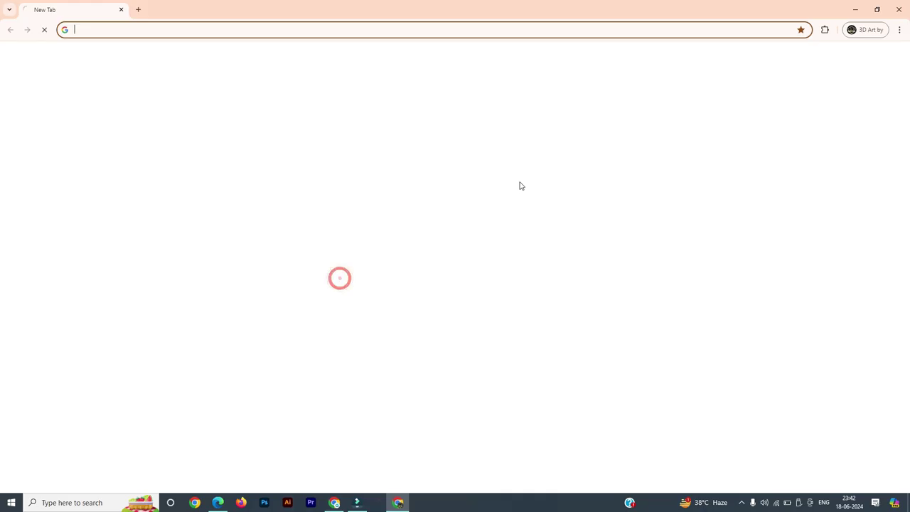
left_click(345, 28)
key("ctrl+v")
key("Return")
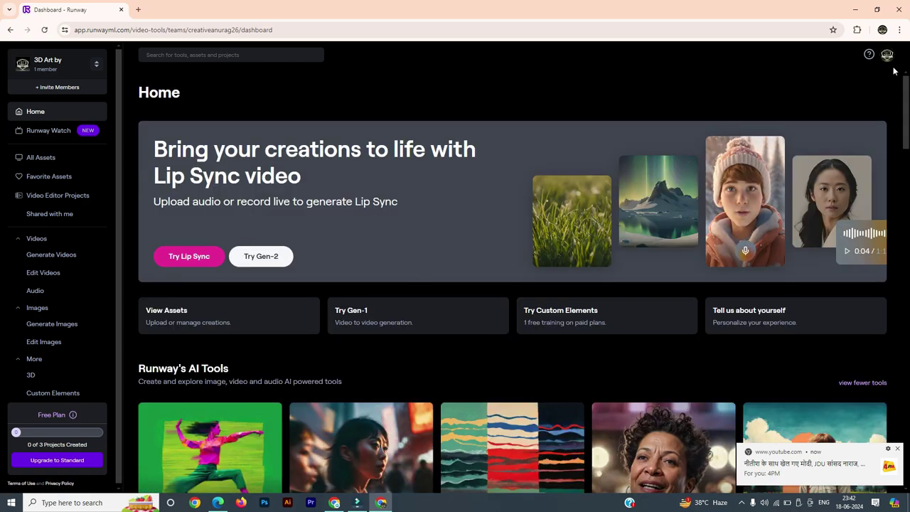
Open the Gen-2 Text/Image to Video tool from the dashboard and dismiss the YouTube notification.
scroll(462, 301, "down", 1)
scroll(205, 291, "up", 1)
left_click(257, 257)
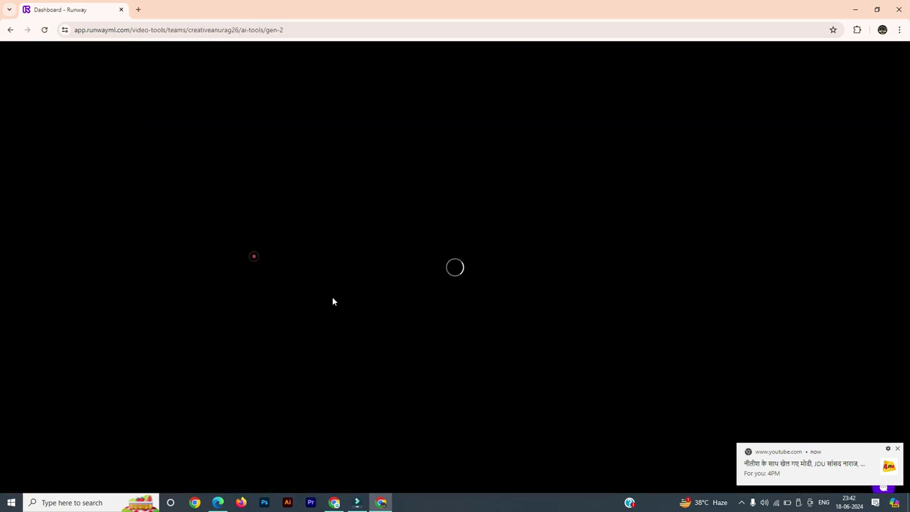
left_click(898, 450)
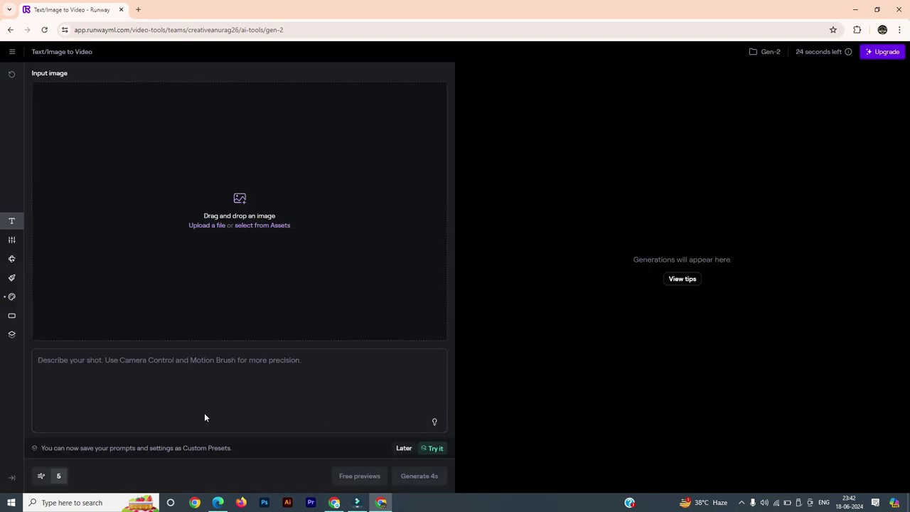
left_click(201, 405)
type("https://app.runwayml.com/video-tools/teams/anuragmzp/dashboard")
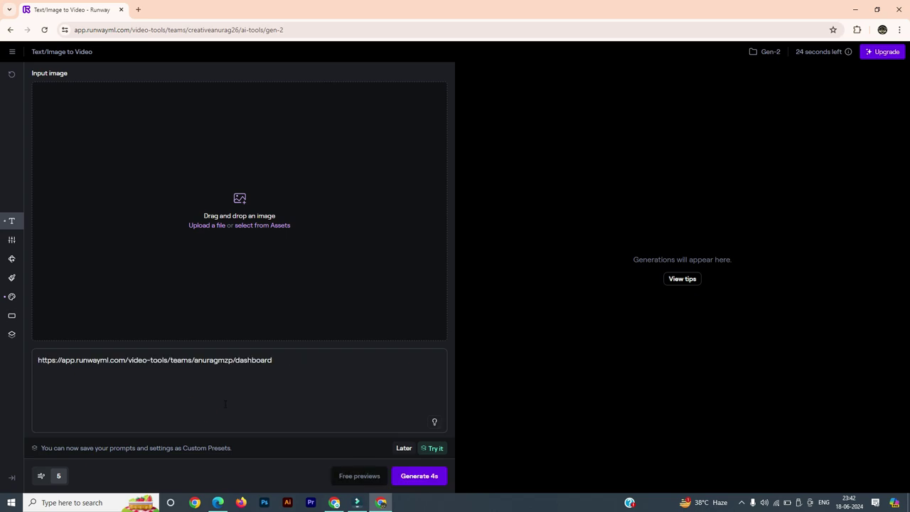
left_click_drag(333, 359, 18, 357)
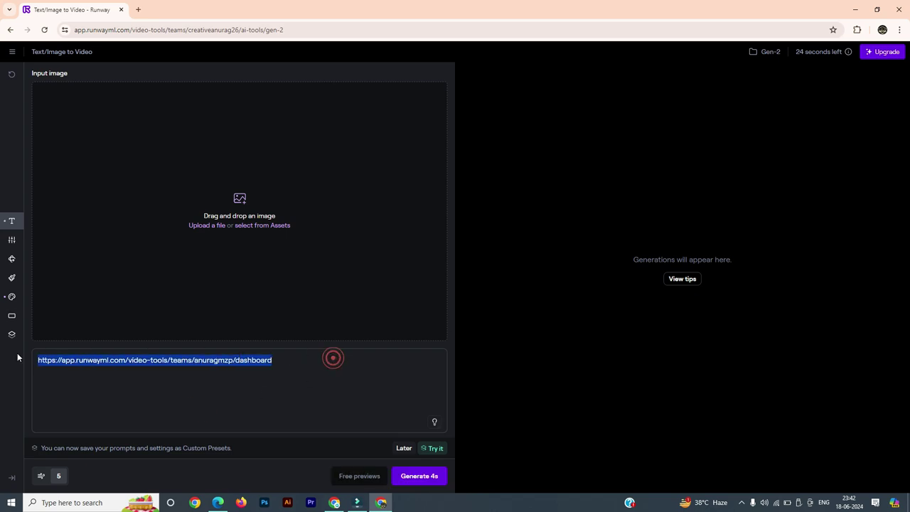
key("BackSpace")
Switch back to the first Runway account's Text/Image to Video page and copy the whole Maya apartment prompt.
key("alt+Tab")
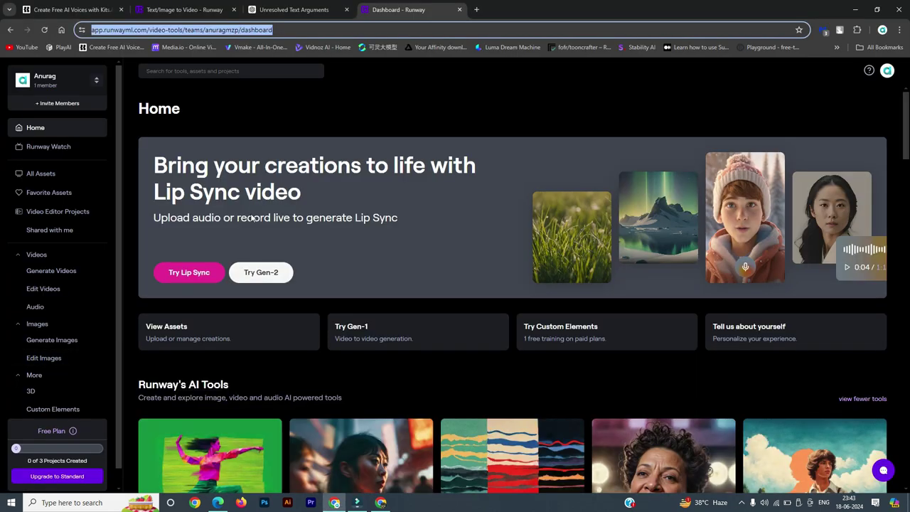
left_click(292, 7)
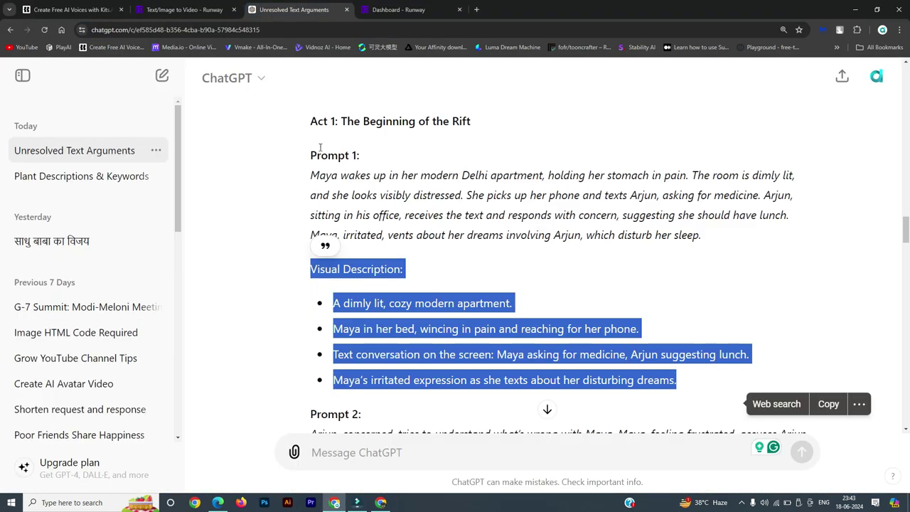
key("ctrl+Tab")
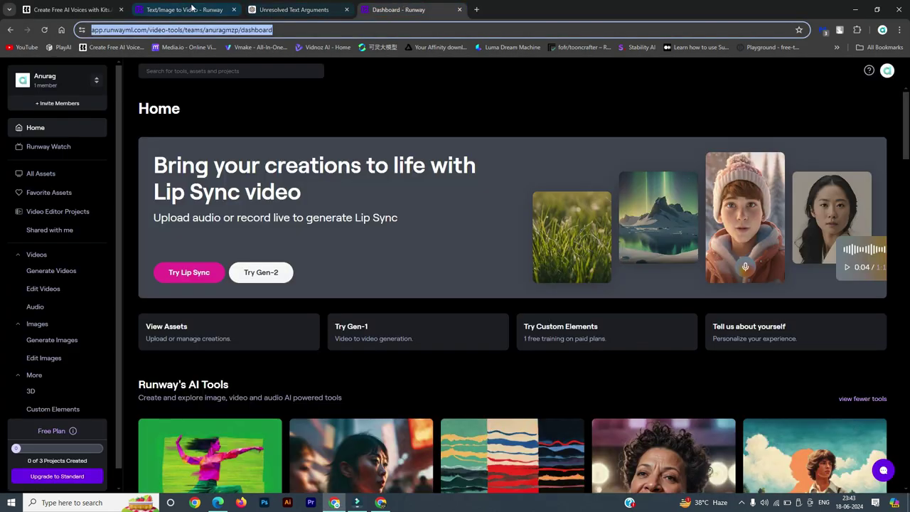
left_click(188, 9)
left_click(189, 417)
triple_click(181, 404)
key("ctrl+c")
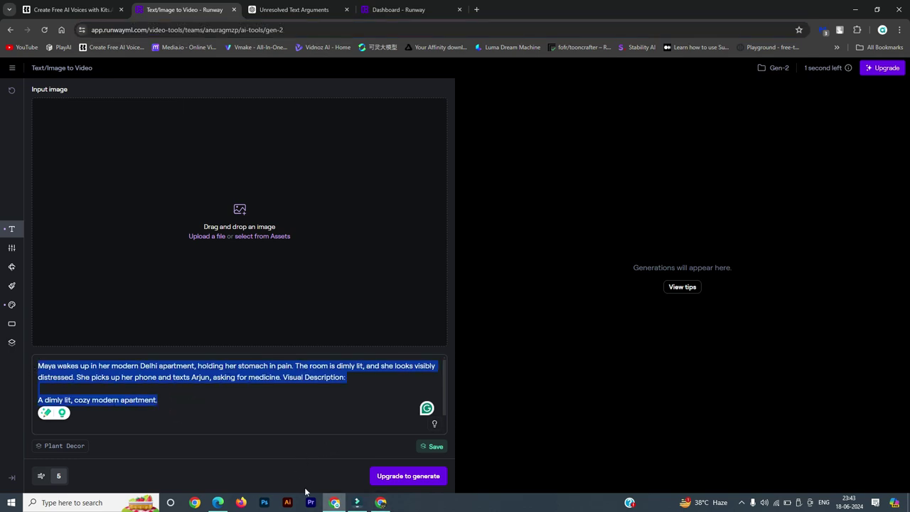
Paste the Maya apartment prompt into Gen-2 in the 3D Art profile's window and generate a 4-second video.
left_click(381, 502)
left_click(155, 386)
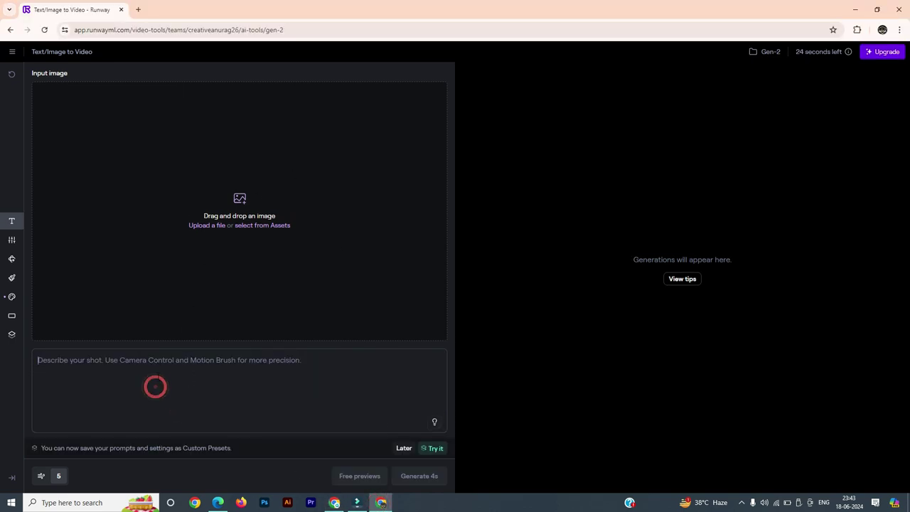
key("ctrl+v")
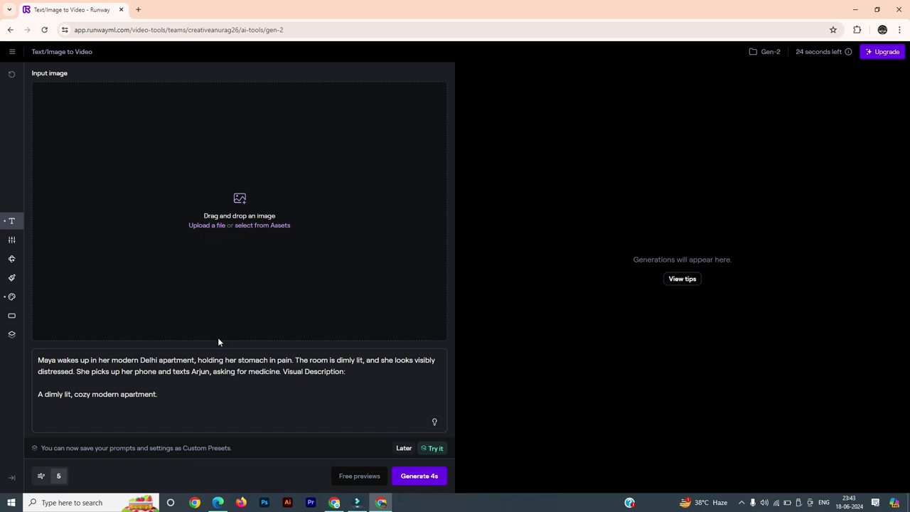
left_click(418, 479)
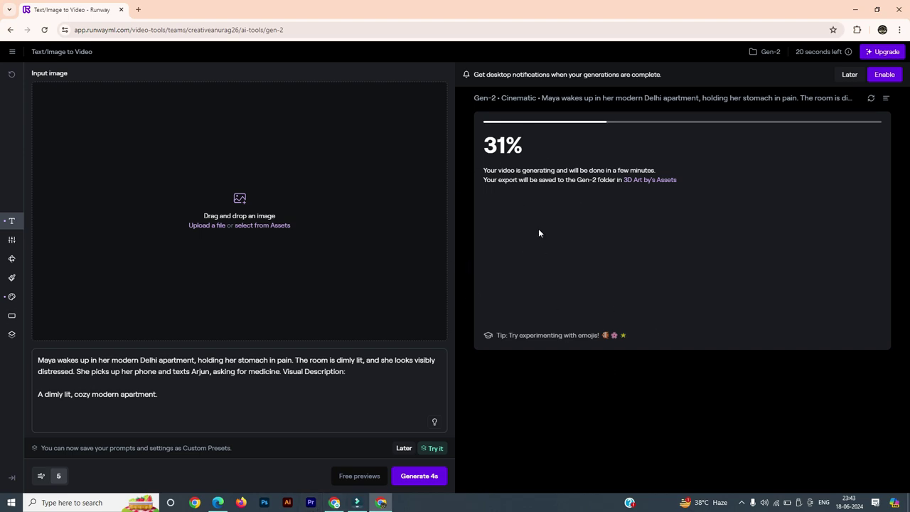
Switch to Wondershare Filmora to view its editing workspace and return to the Runway browser window.
left_click(334, 503)
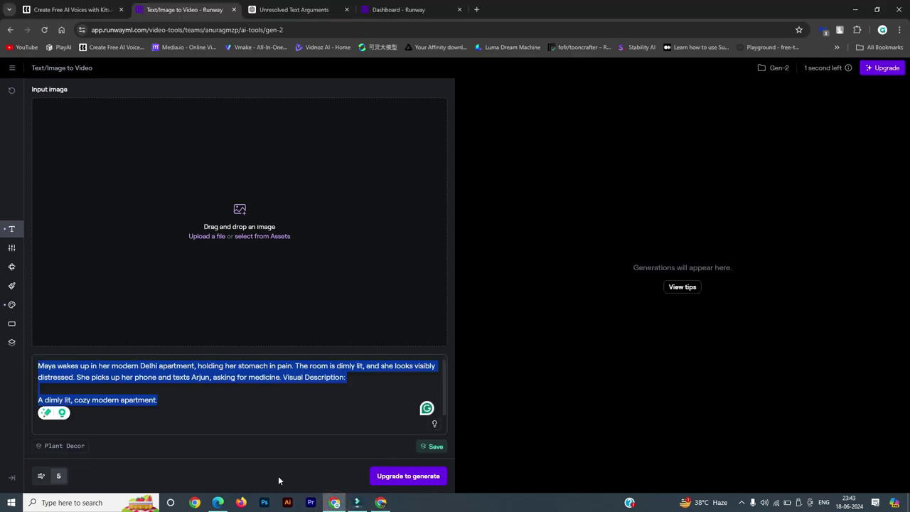
left_click(357, 503)
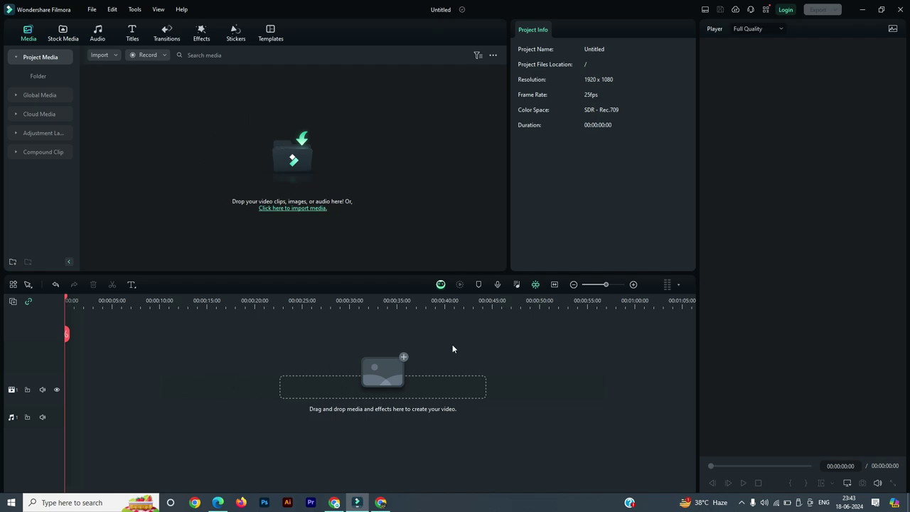
key("alt+Tab")
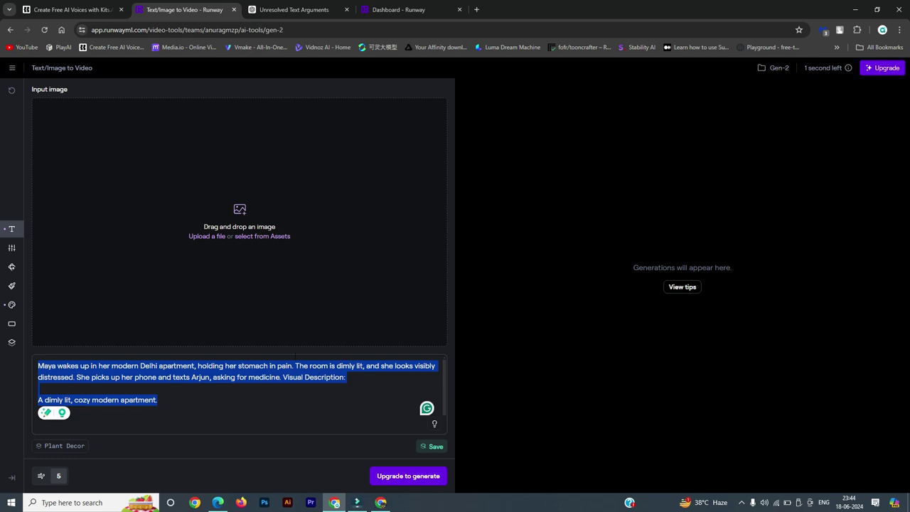
Switch to Adobe Podcast in Edge, open Enhance Speech, turn on the sample's enhancement and examine the page's features.
left_click(217, 502)
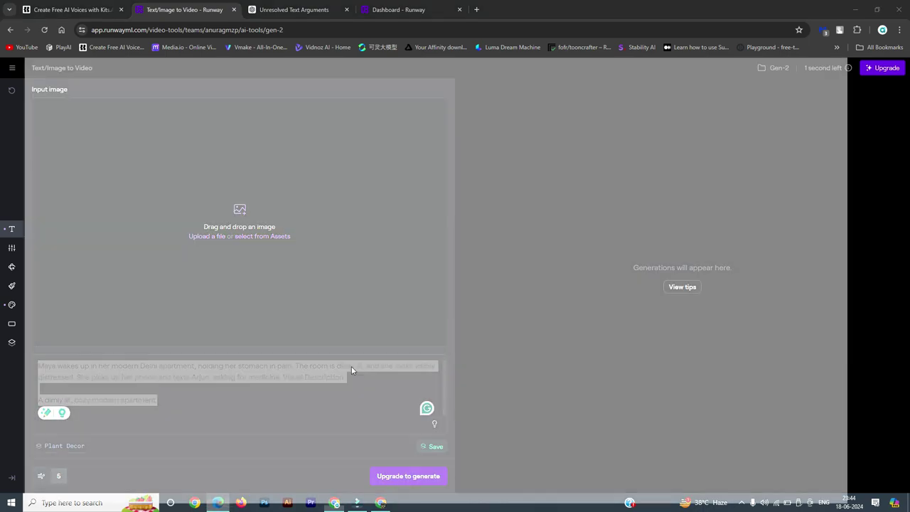
scroll(363, 329, "down", 3)
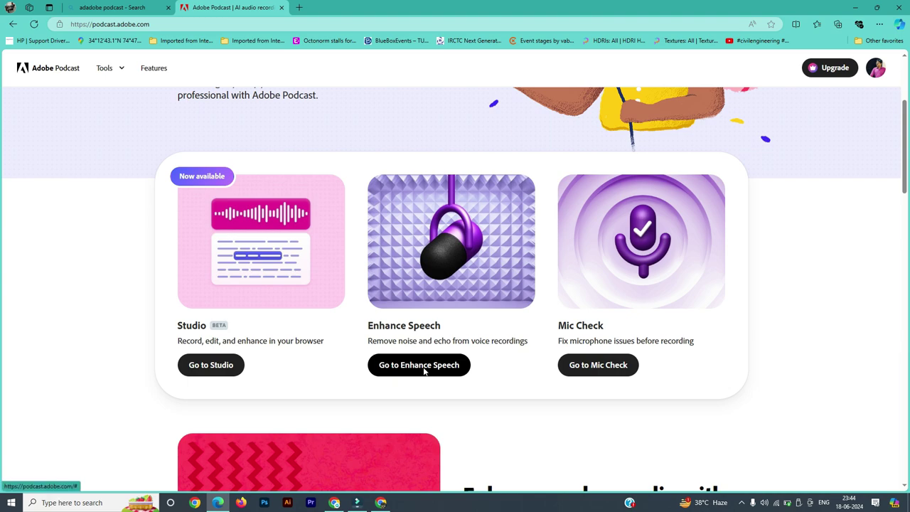
left_click(420, 365)
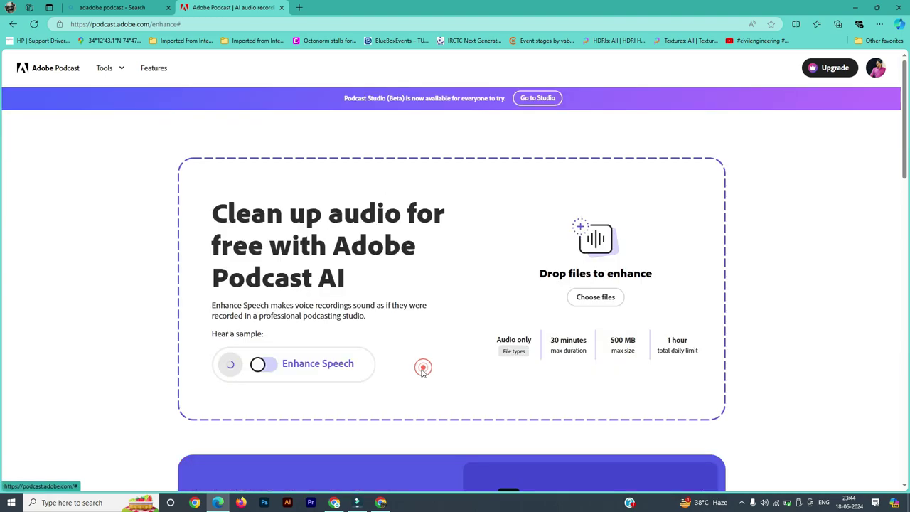
left_click(264, 367)
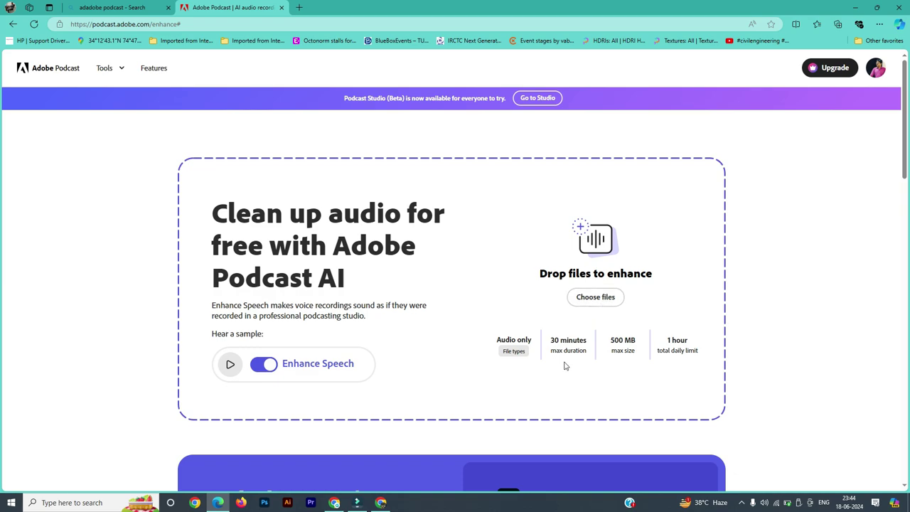
scroll(529, 357, "down", 8)
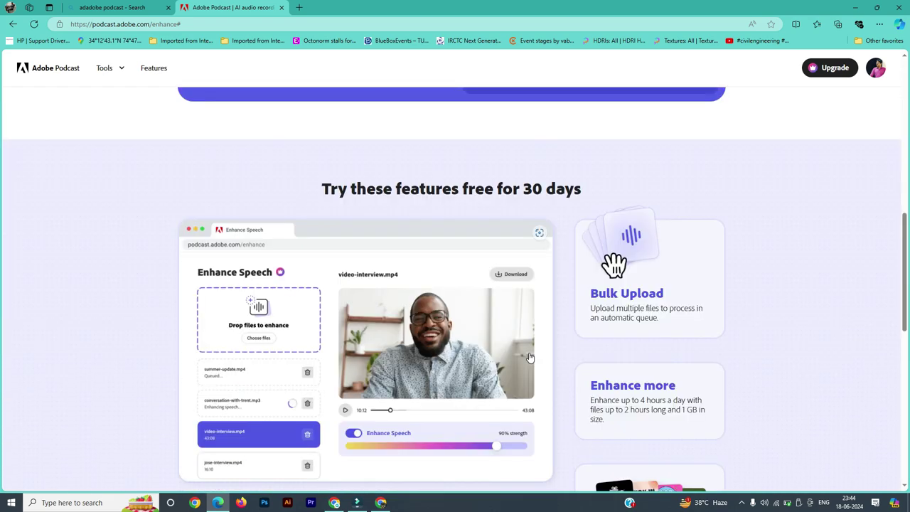
scroll(529, 358, "up", 8)
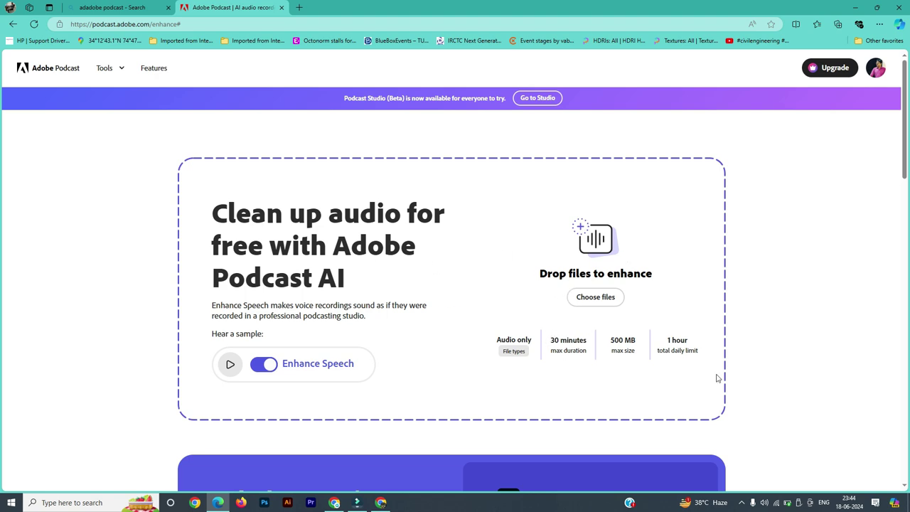
left_click(600, 299)
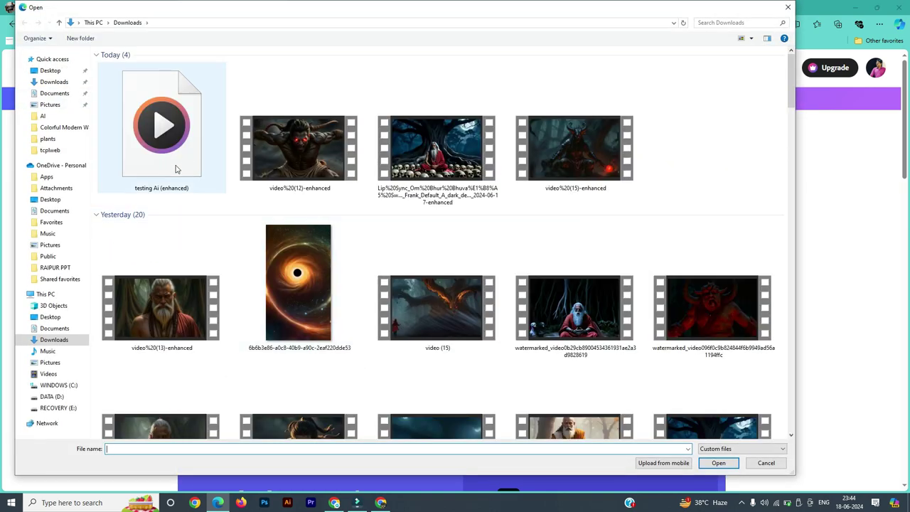
left_click(176, 168)
left_click(788, 7)
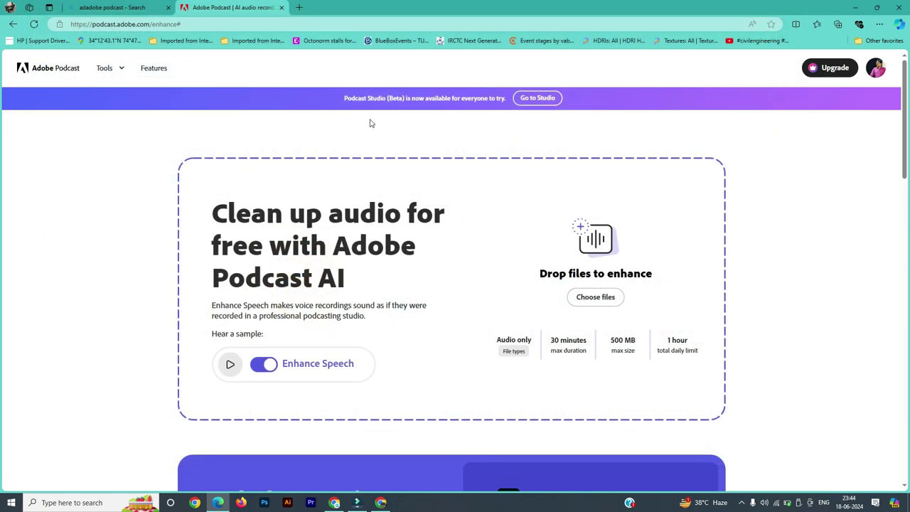
Close the Adobe Podcast page and Edge, and check the Gen-2 video's generation progress in the 3D Art profile's window.
left_click(281, 7)
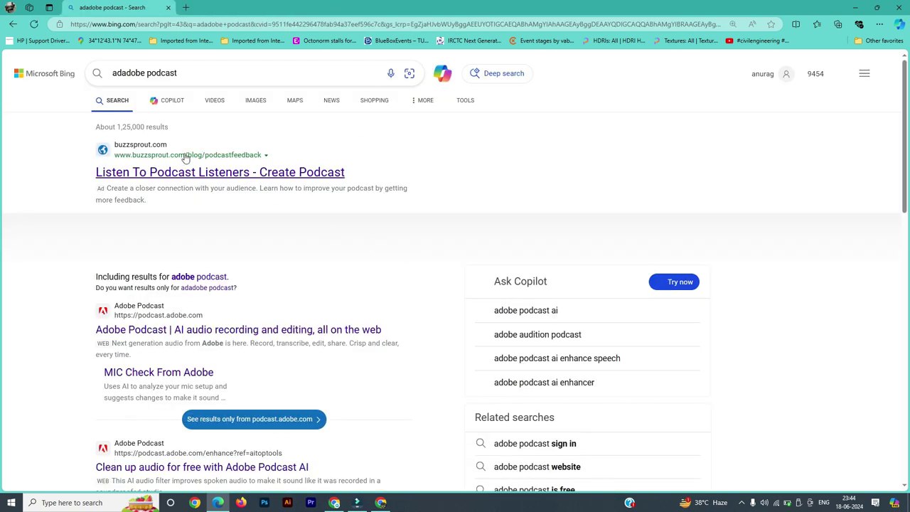
left_click(898, 7)
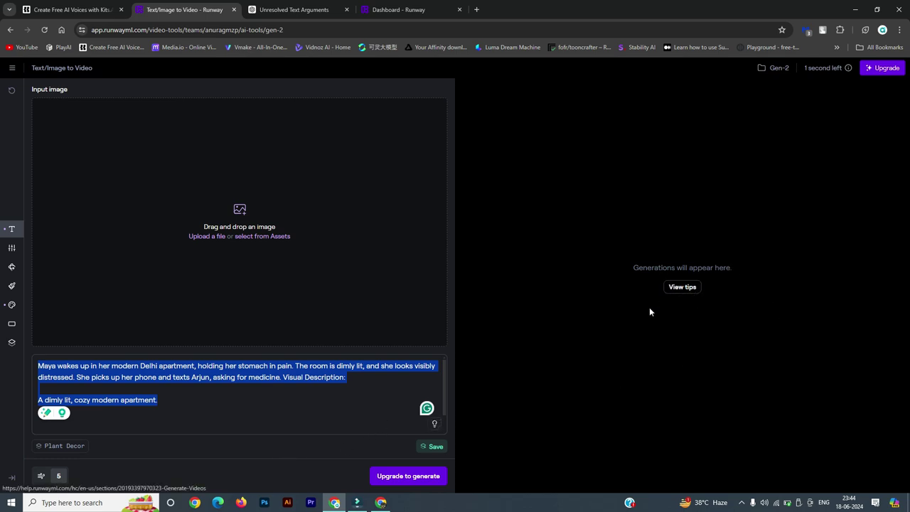
left_click(335, 503)
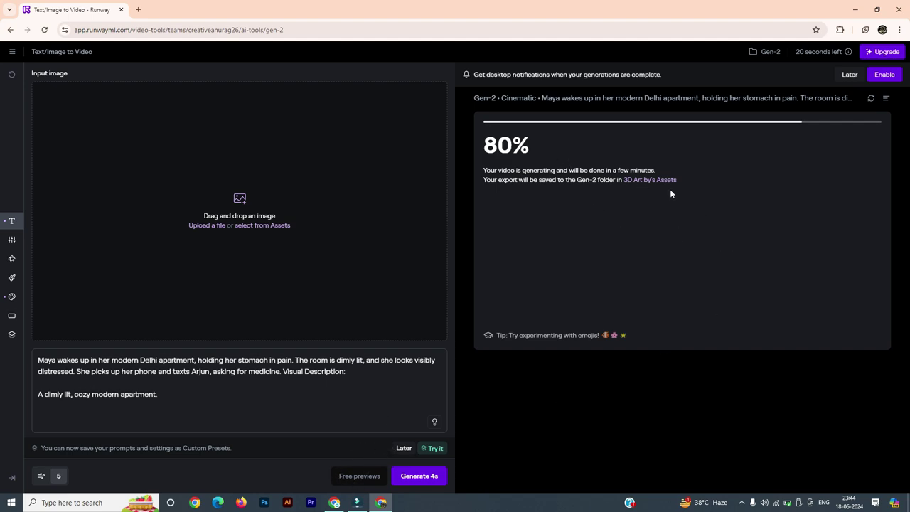
Open the Unresolved Text Arguments chat in ChatGPT and review the story's characters and its Act 1 and Act 2 prompts.
left_click(334, 502)
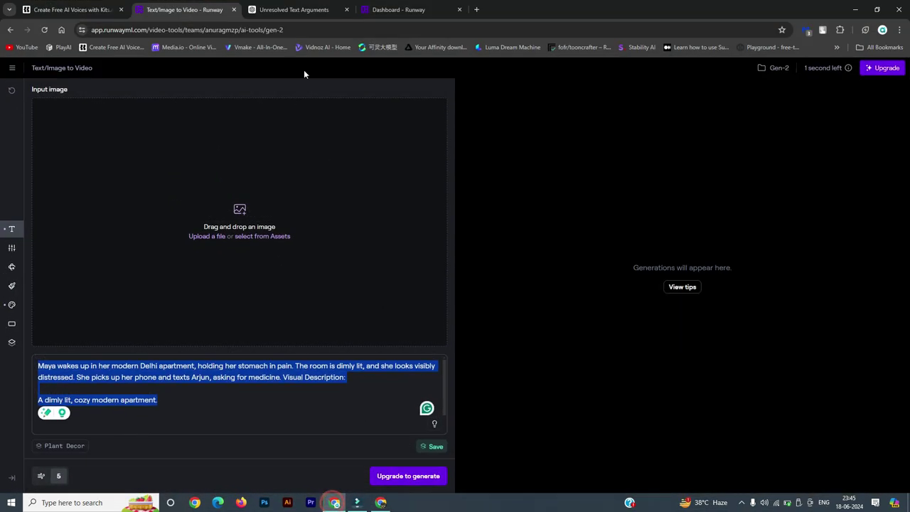
left_click(293, 9)
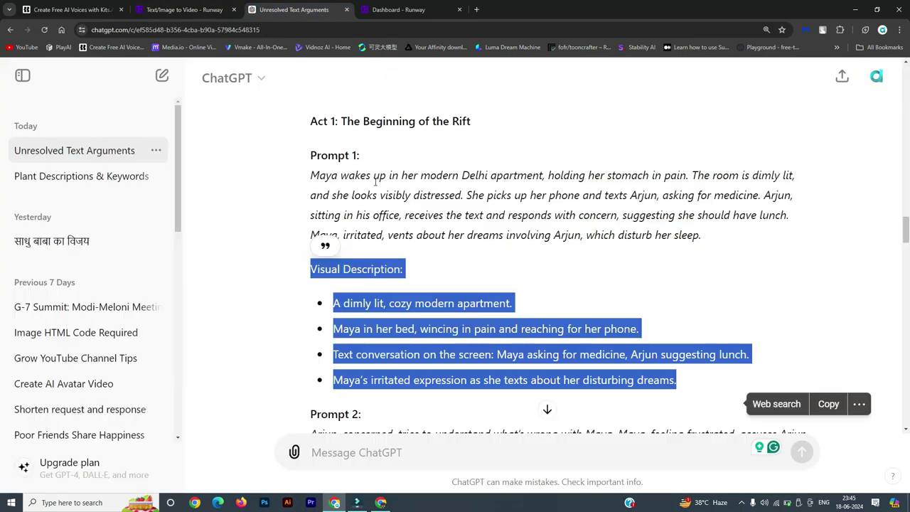
scroll(463, 287, "up", 4)
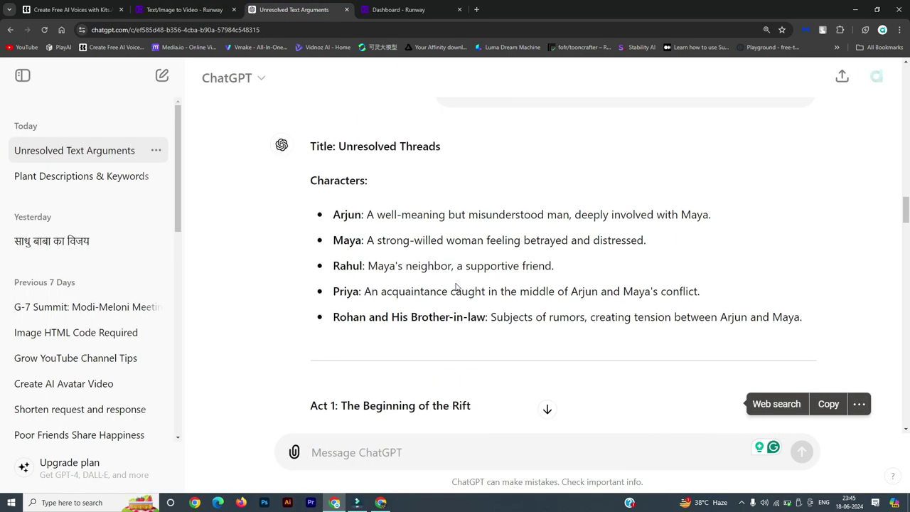
scroll(490, 256, "down", 8)
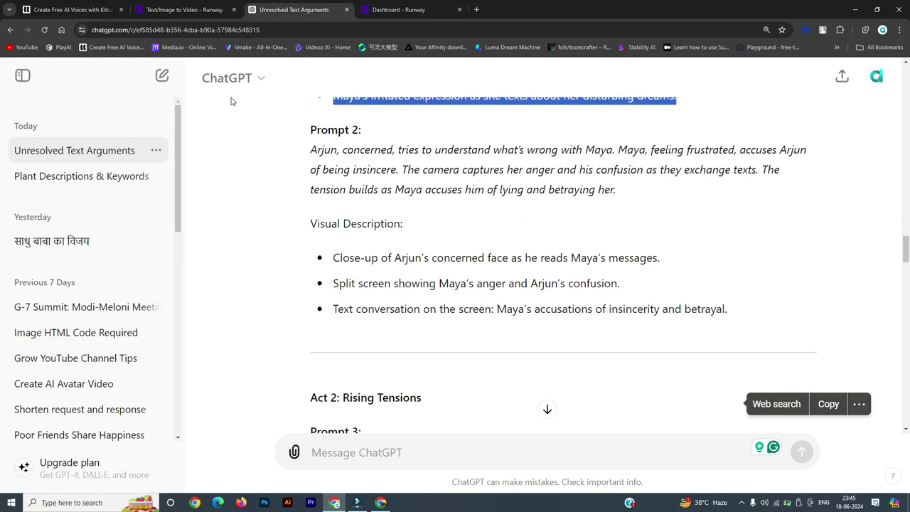
scroll(346, 253, "down", 1)
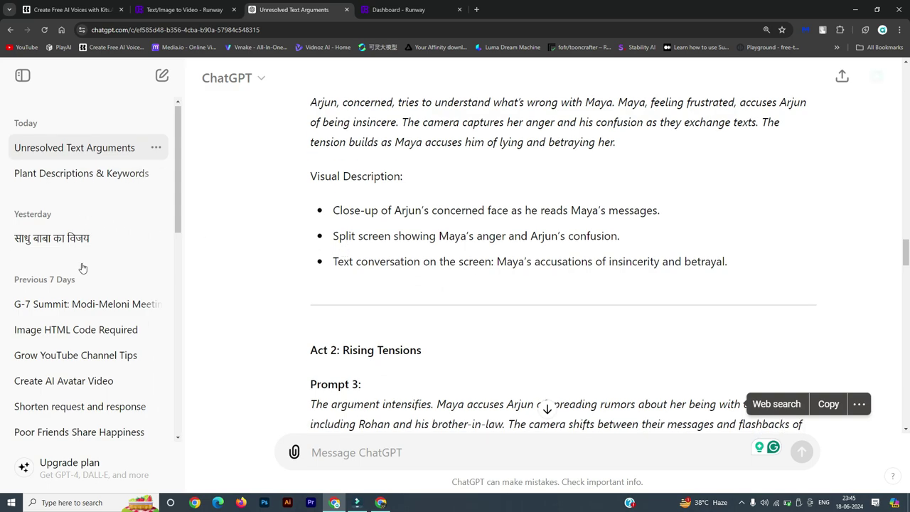
Review the remaining story prompts from Act 2 through Act 4, including Prompt 5's visual description, and the themes and conclusion.
scroll(82, 267, "down", 10)
scroll(394, 409, "down", 1)
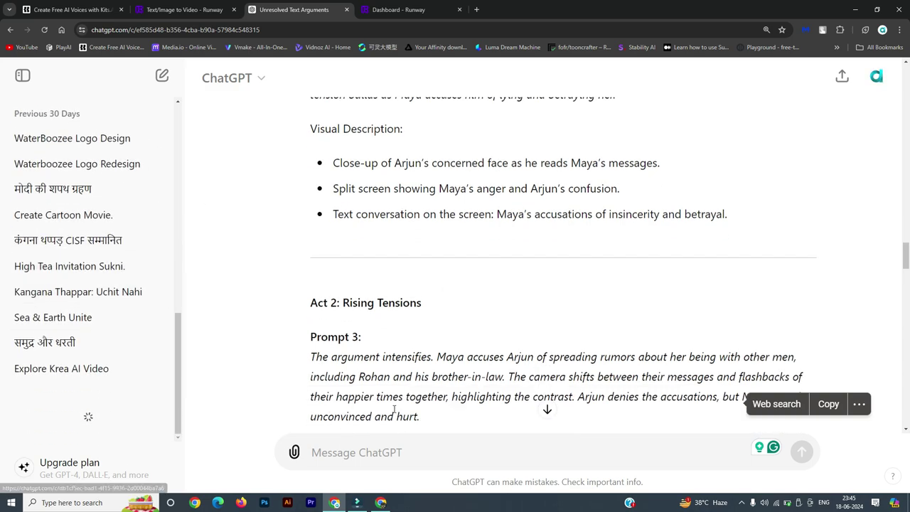
scroll(412, 370, "down", 10)
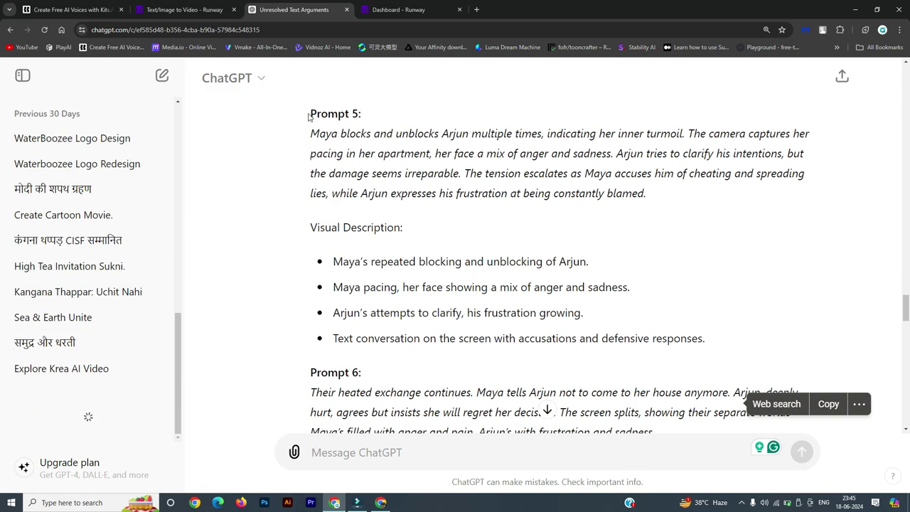
left_click_drag(309, 116, 707, 343)
left_click(747, 328)
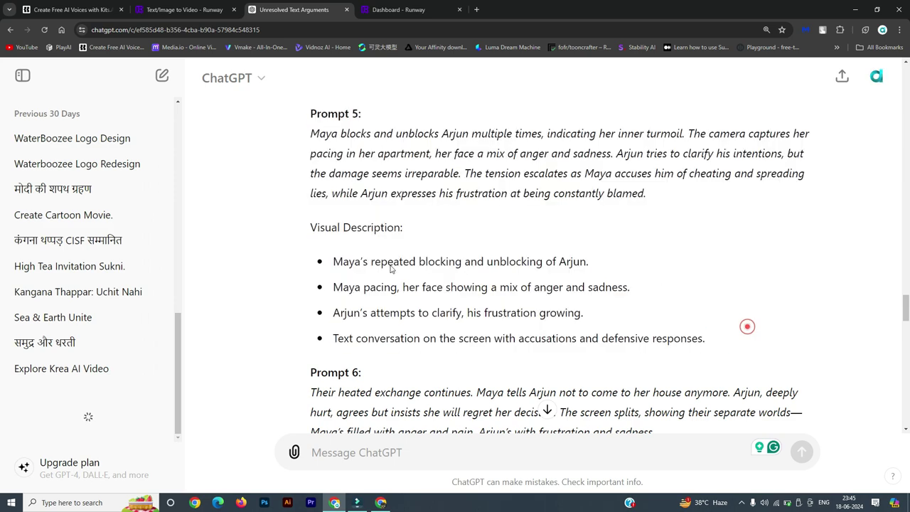
scroll(390, 269, "down", 3)
scroll(384, 278, "up", 3)
scroll(373, 290, "down", 6)
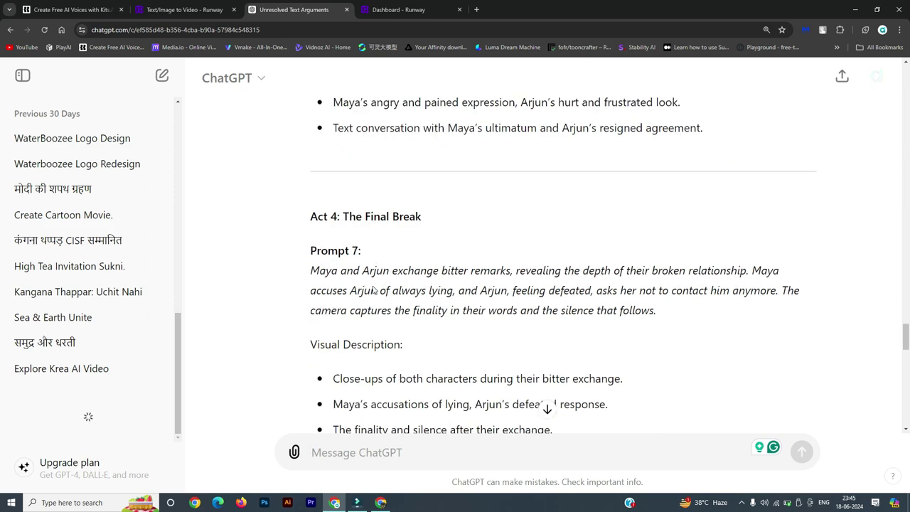
scroll(373, 290, "down", 15)
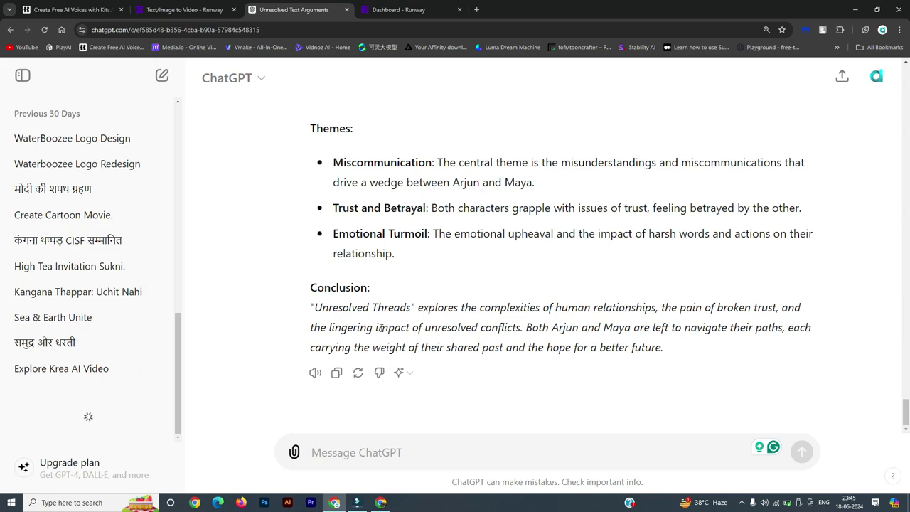
Return to the Unresolved Threads title section and examine the last two character descriptions and Act 1's Prompt 1.
scroll(553, 294, "up", 20)
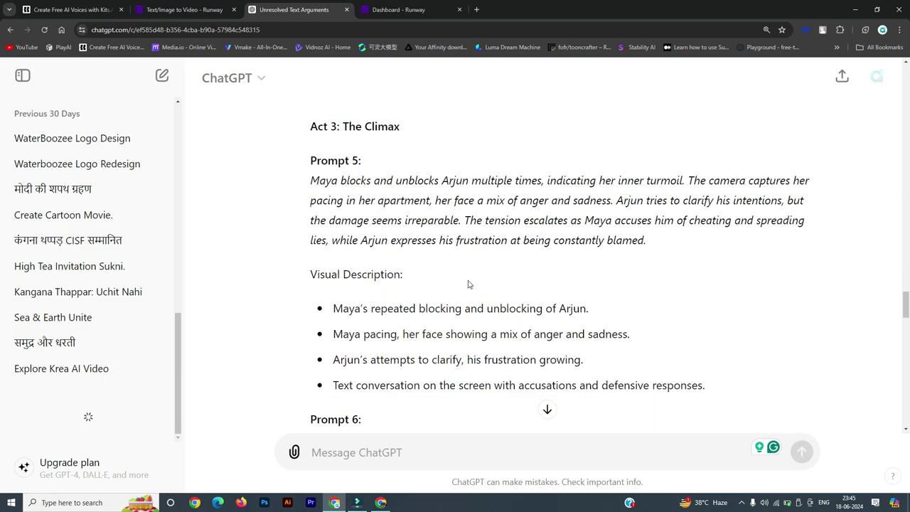
scroll(468, 284, "up", 20)
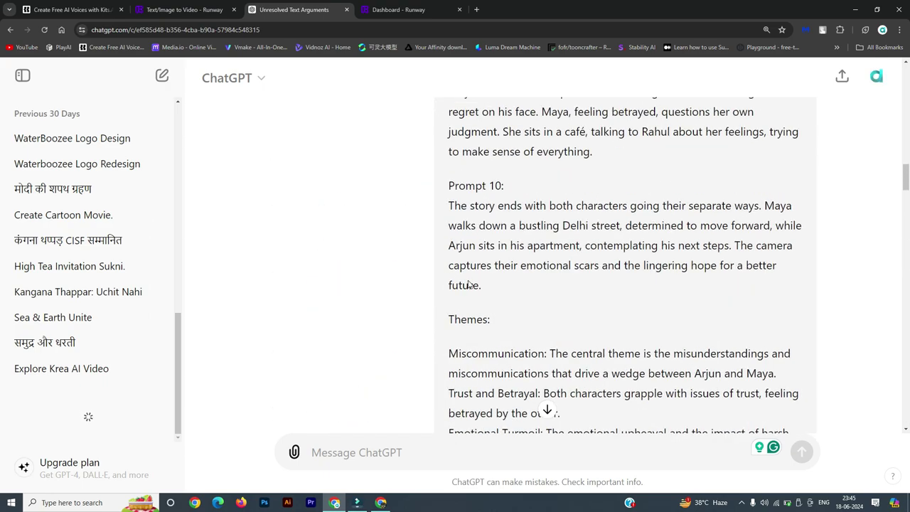
scroll(468, 284, "up", 5)
scroll(469, 284, "down", 15)
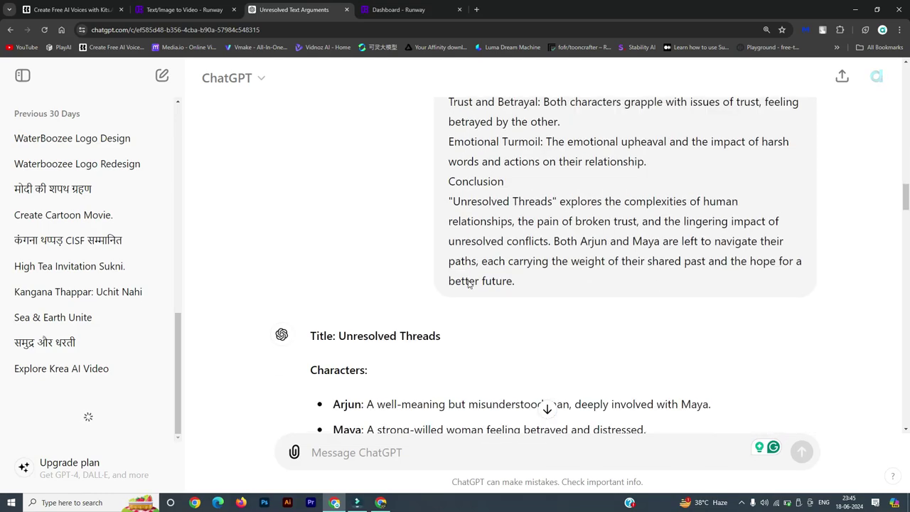
scroll(377, 206, "up", 2)
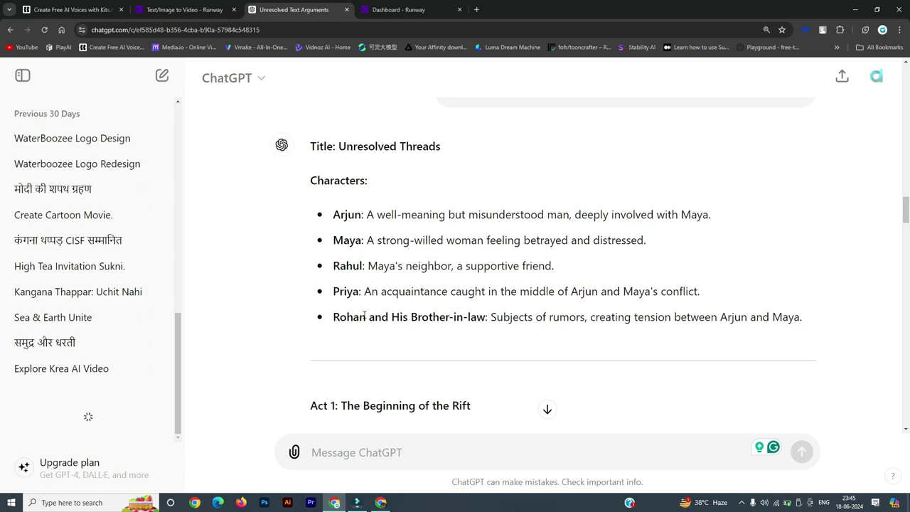
left_click_drag(334, 291, 777, 293)
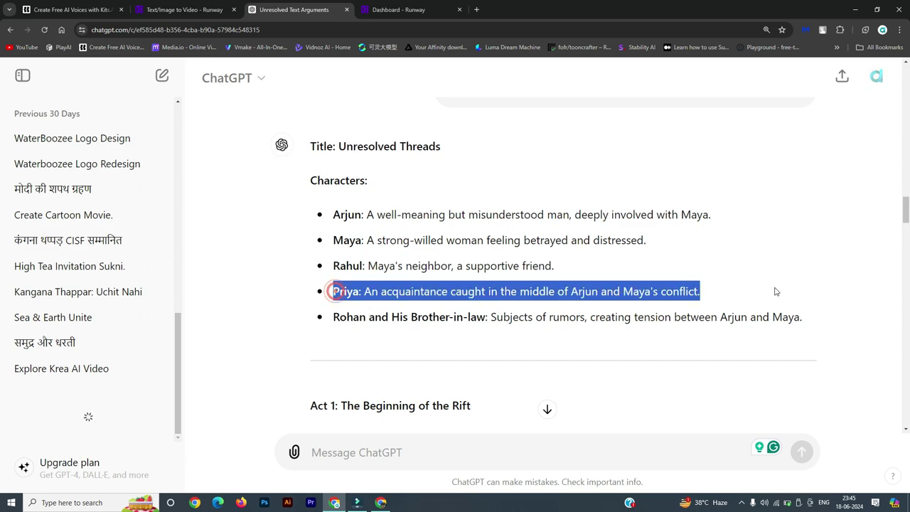
left_click(471, 351)
left_click_drag(333, 319, 813, 329)
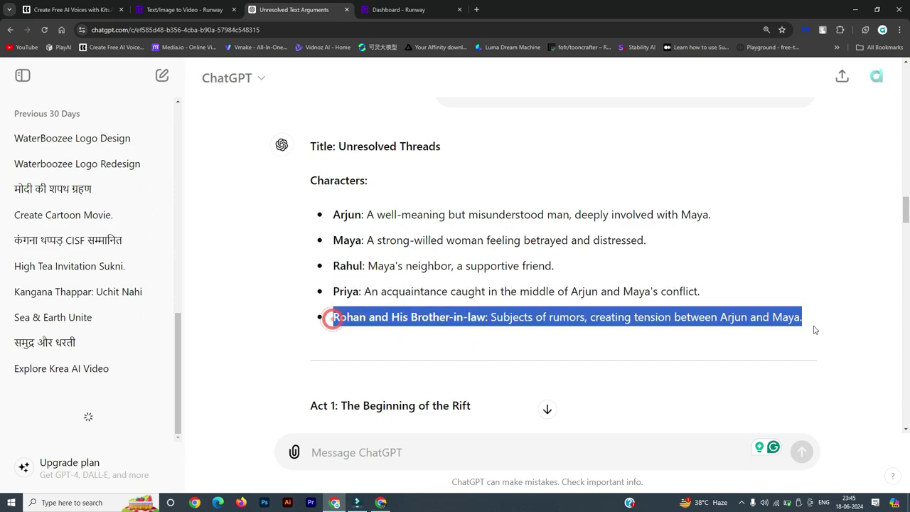
left_click(647, 344)
scroll(471, 379, "down", 10)
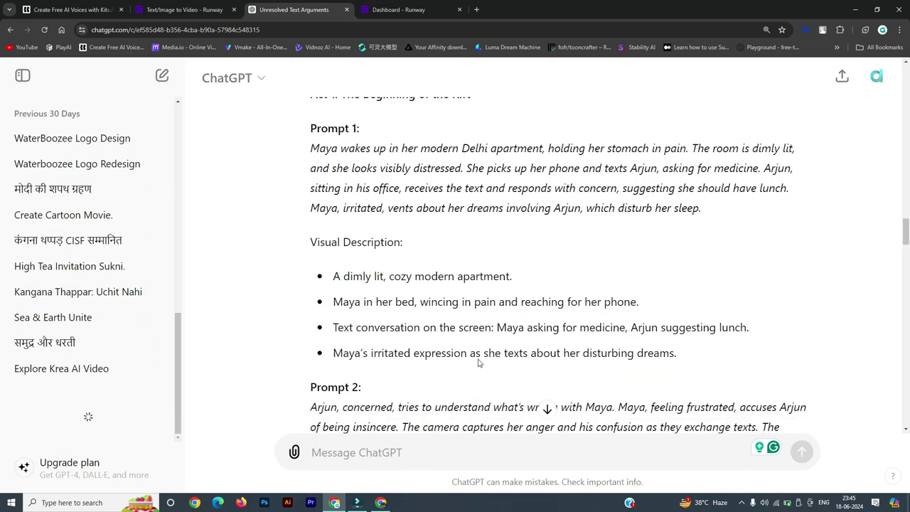
Switch to the Runway dashboard and examine its AI tools, tutorials and Discover and Remix creations.
left_click(382, 10)
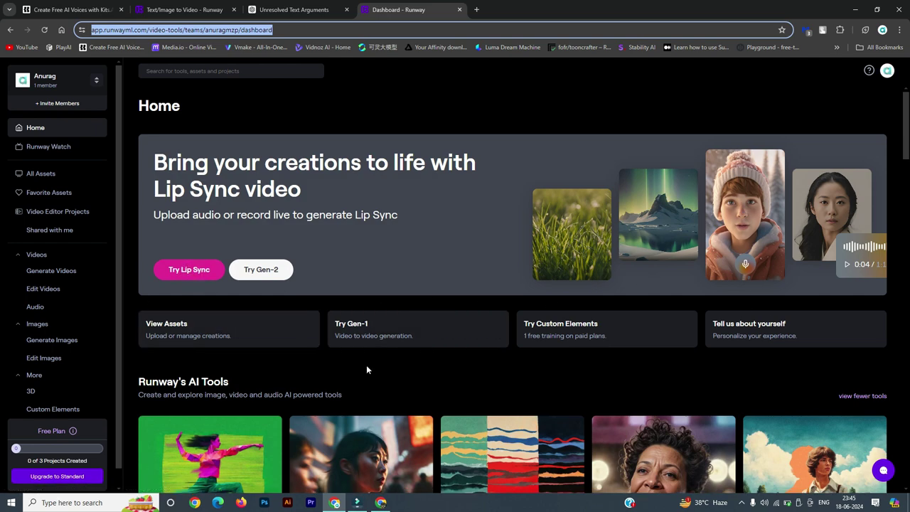
scroll(366, 365, "down", 5)
scroll(368, 361, "down", 4)
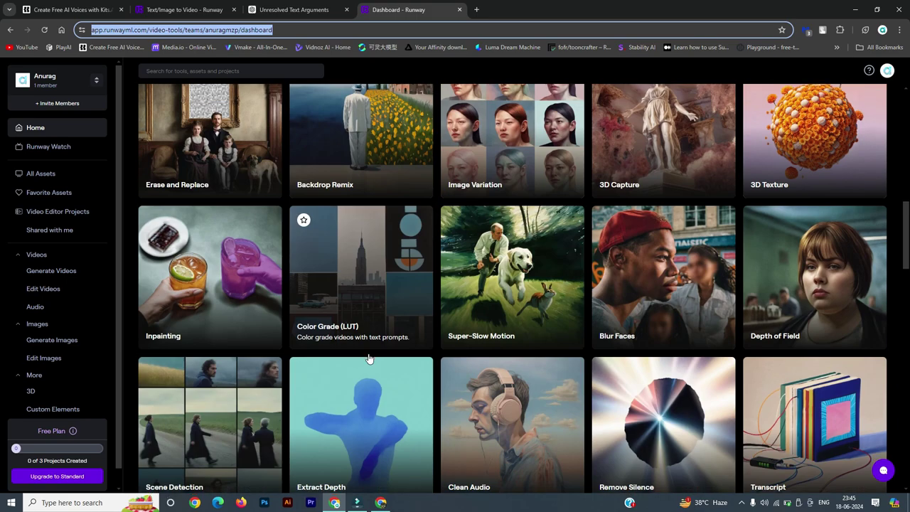
scroll(370, 356, "down", 5)
scroll(370, 356, "down", 5)
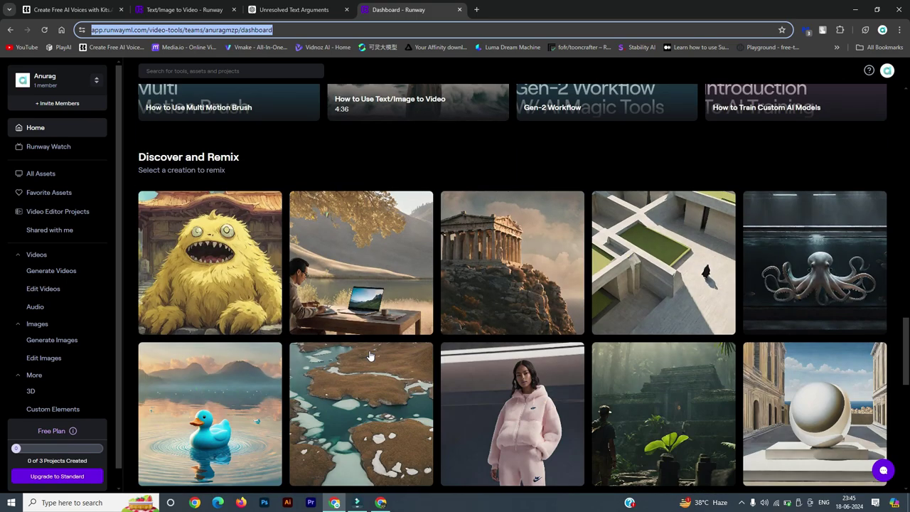
scroll(373, 299, "down", 5)
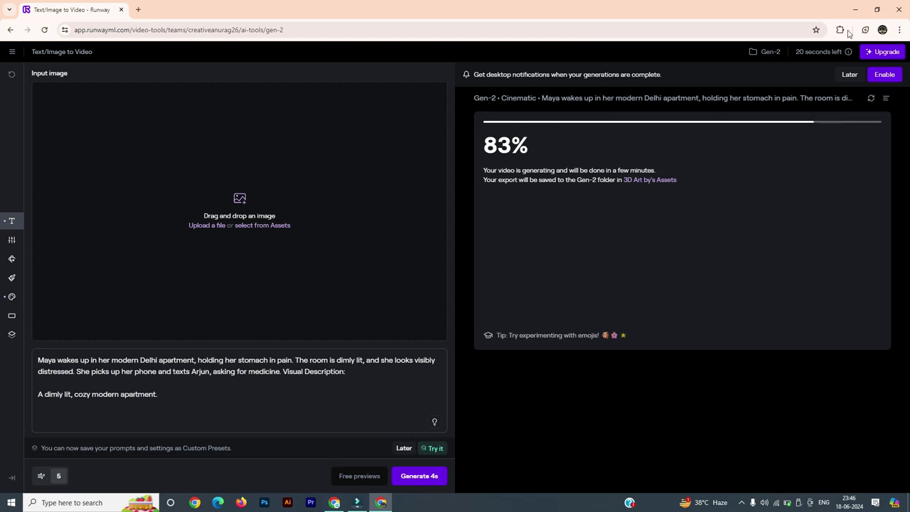
Minimize the second account's Gen-2 window, glance over the ChatGPT story and Text/Image to Video page, and return to the Runway dashboard's Home.
left_click(855, 10)
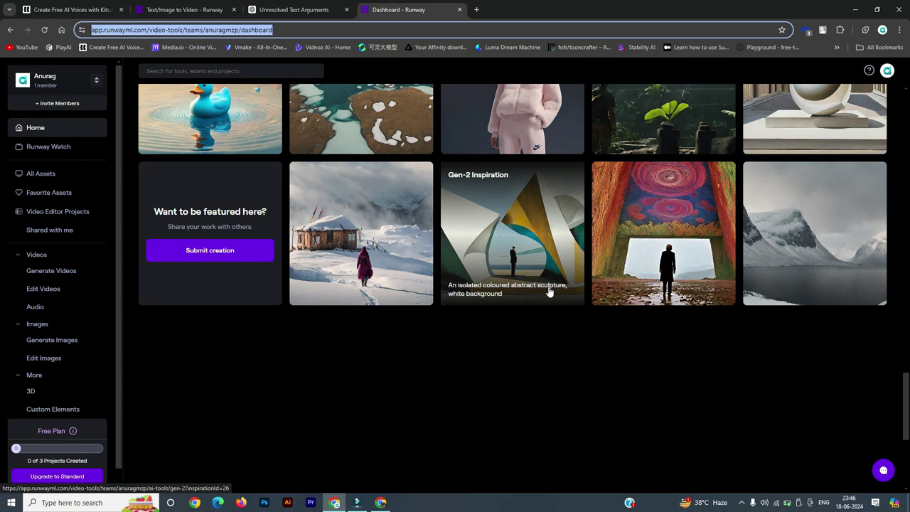
scroll(549, 292, "up", 10)
key("ctrl+shift+Tab")
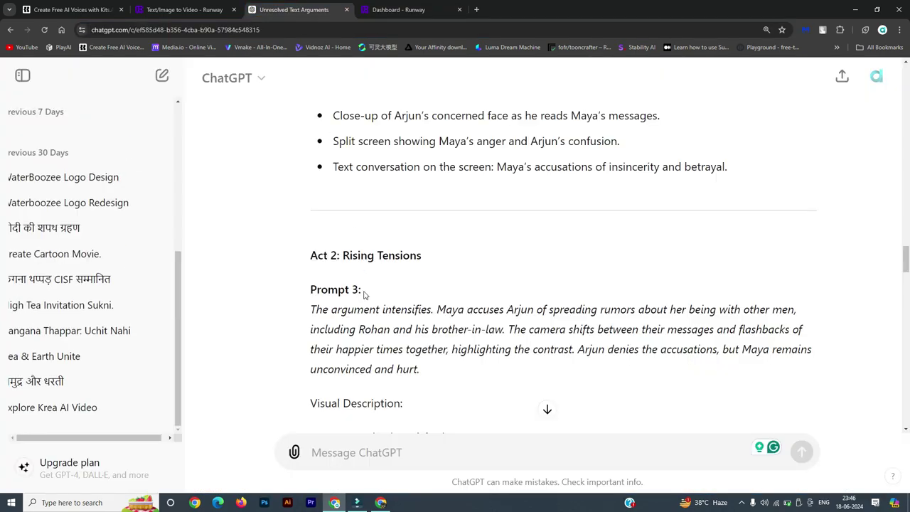
scroll(545, 408, "up", 10)
left_click(185, 9)
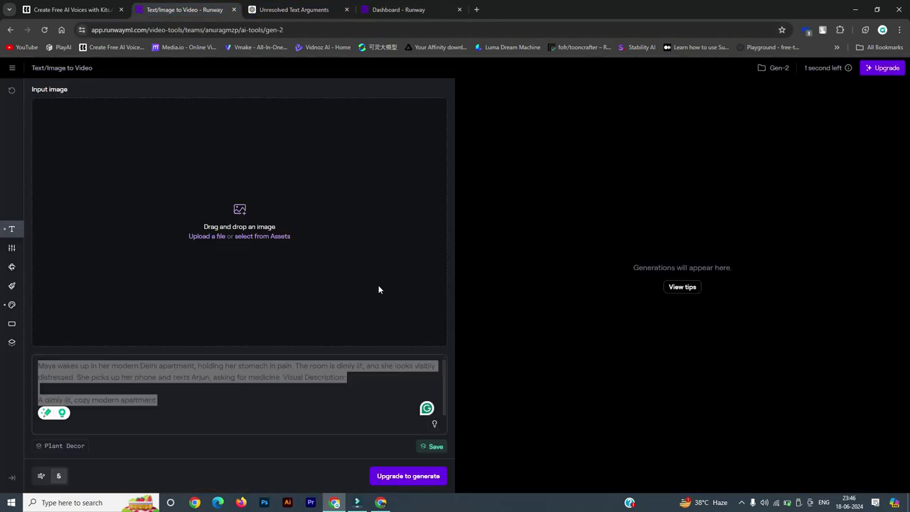
left_click(399, 9)
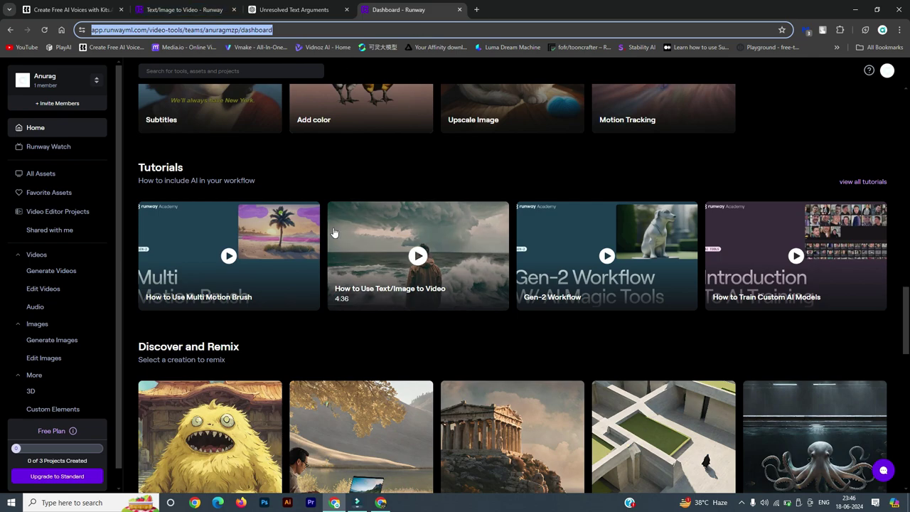
scroll(335, 232, "up", 10)
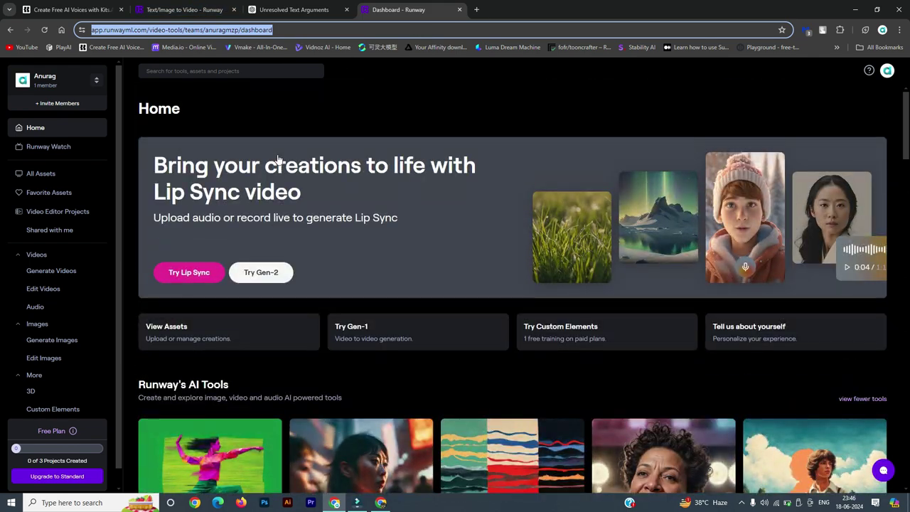
left_click(32, 128)
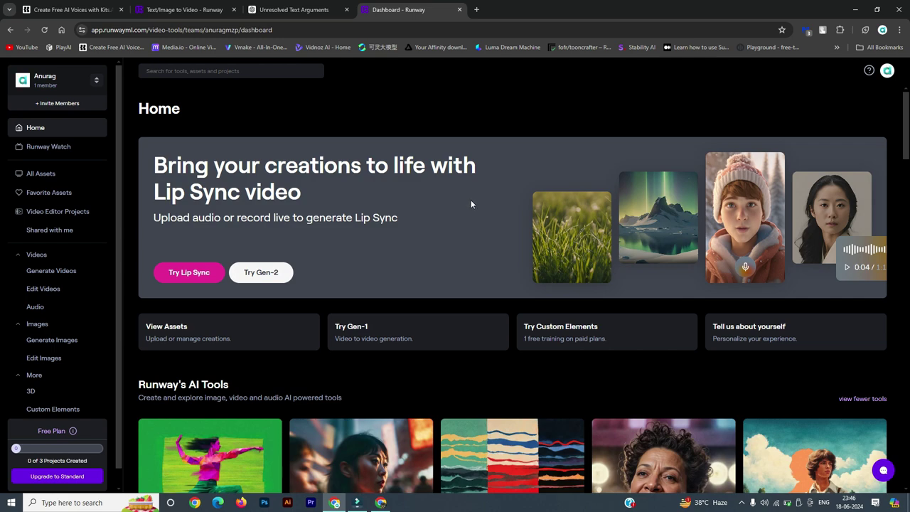
Open Luma Dream Machine in a new browser tab and launch its creations page.
key("ctrl+t")
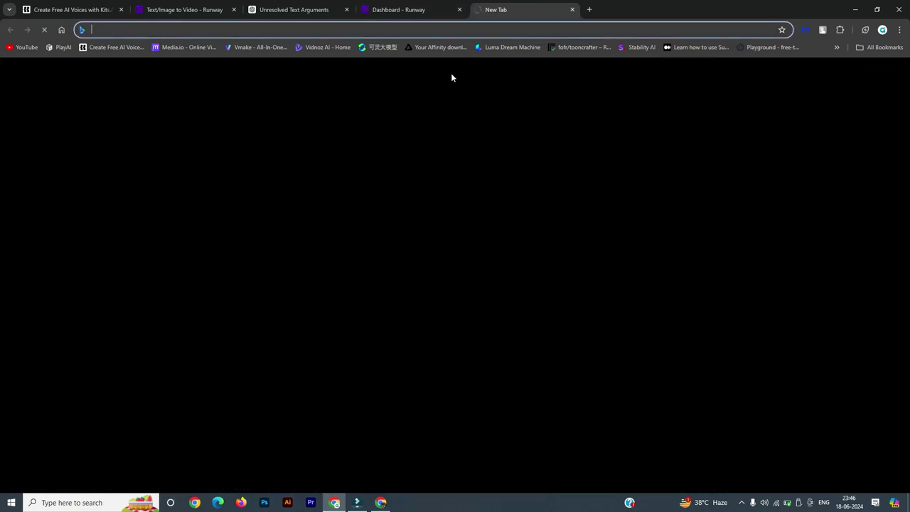
left_click(502, 46)
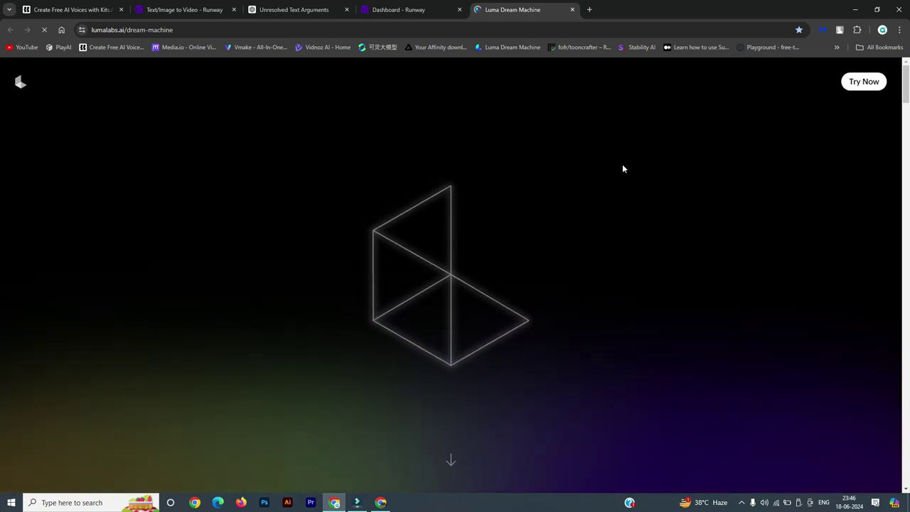
left_click(860, 87)
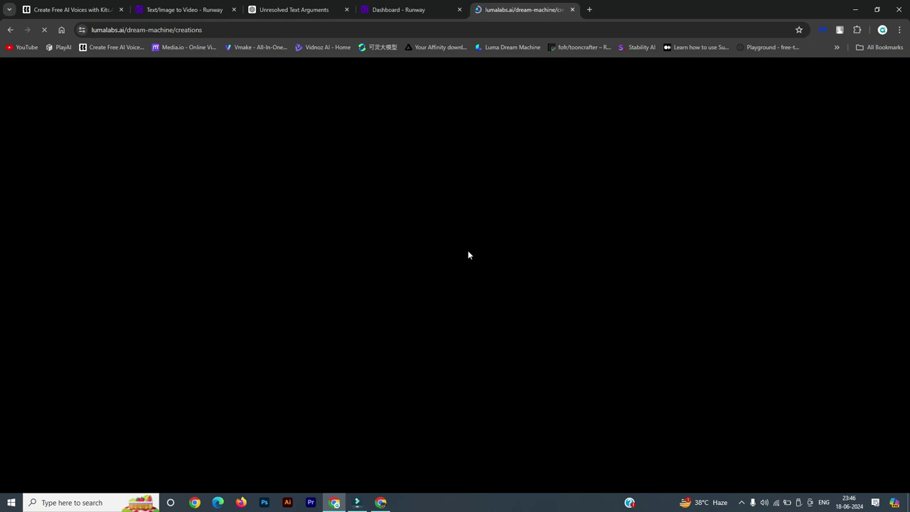
View the Runway dashboard's AI tools again and return to the first account's Text/Image to Video page.
left_click(407, 10)
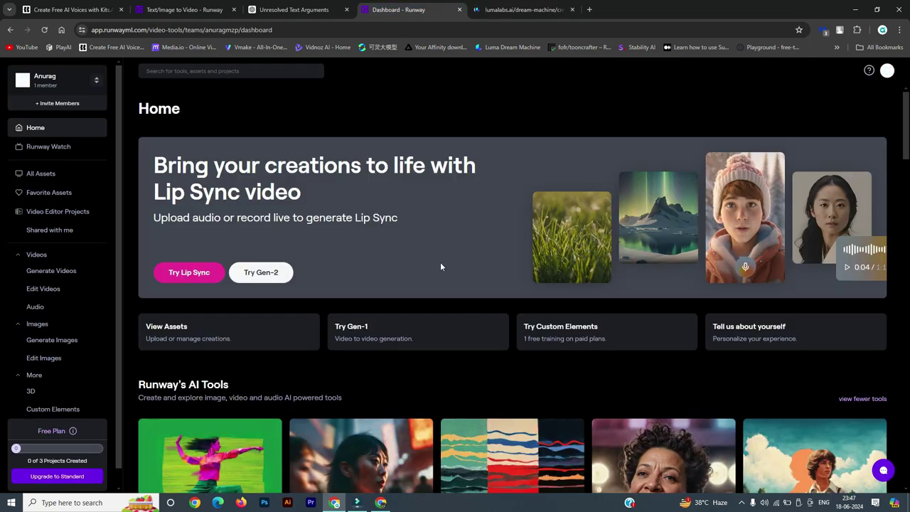
scroll(447, 402, "down", 5)
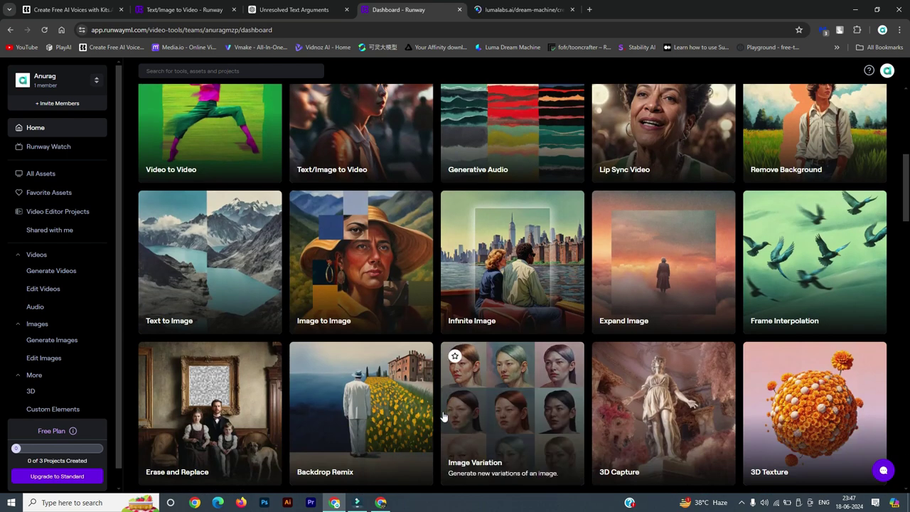
key("ctrl+shift+Tab")
key("ctrl+shift+Tab")
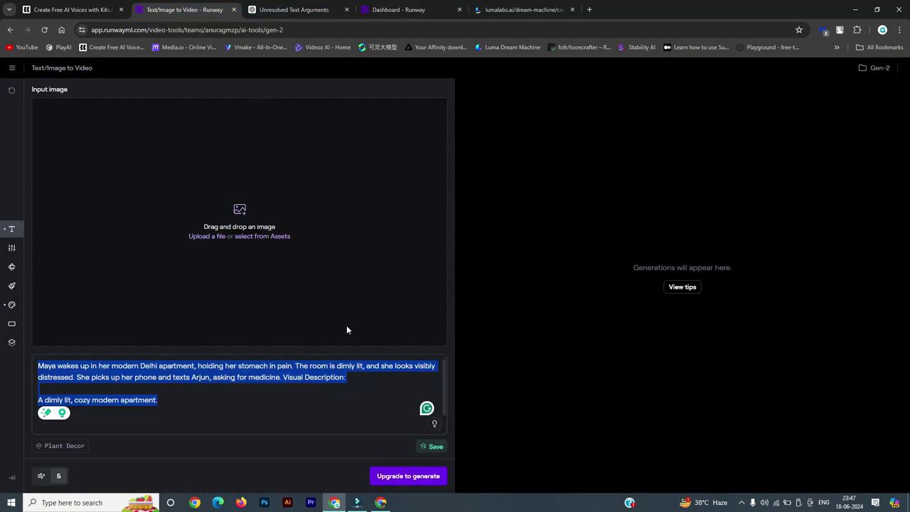
Switch to the second account's browser window, reload the crashed Gen-2 page and return to the first account's window.
left_click(381, 503)
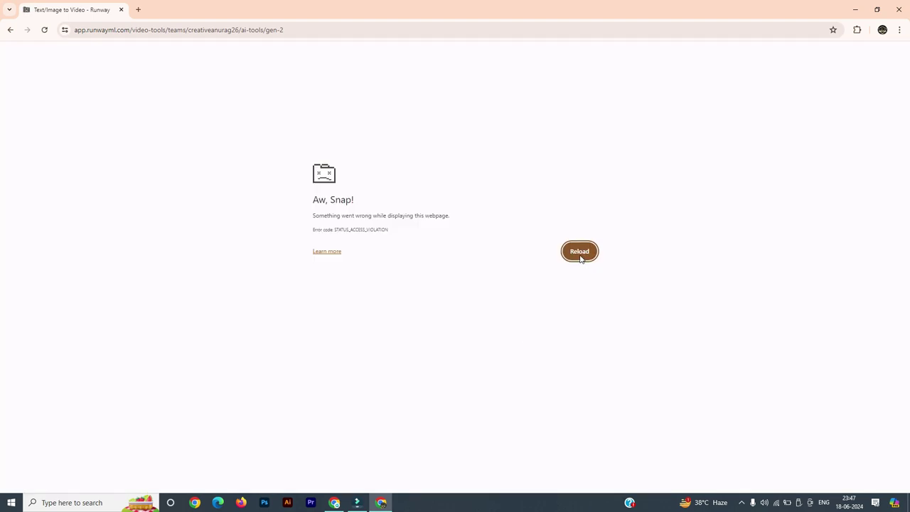
left_click(578, 253)
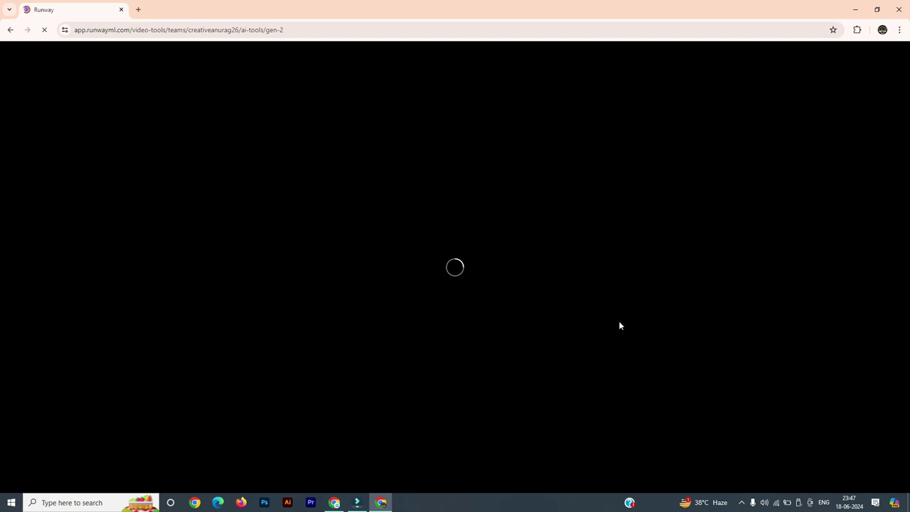
left_click(389, 498)
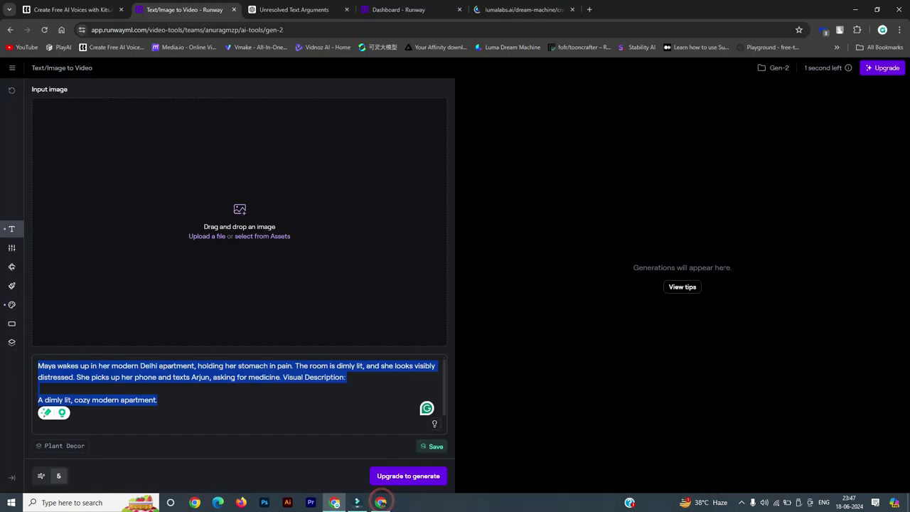
Close the first account's Text/Image to Video page and check the Luma creations page and the Runway dashboard.
left_click(233, 9)
left_click(390, 10)
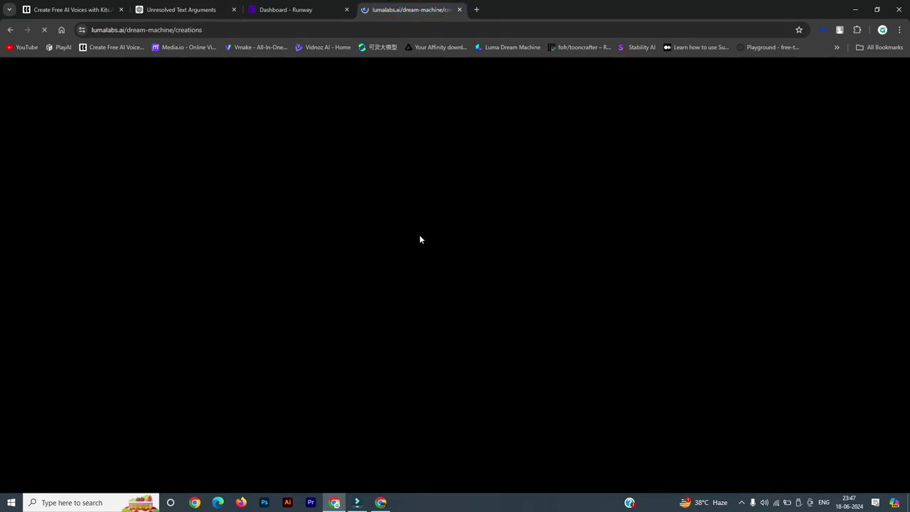
left_click(324, 10)
scroll(374, 213, "up", 5)
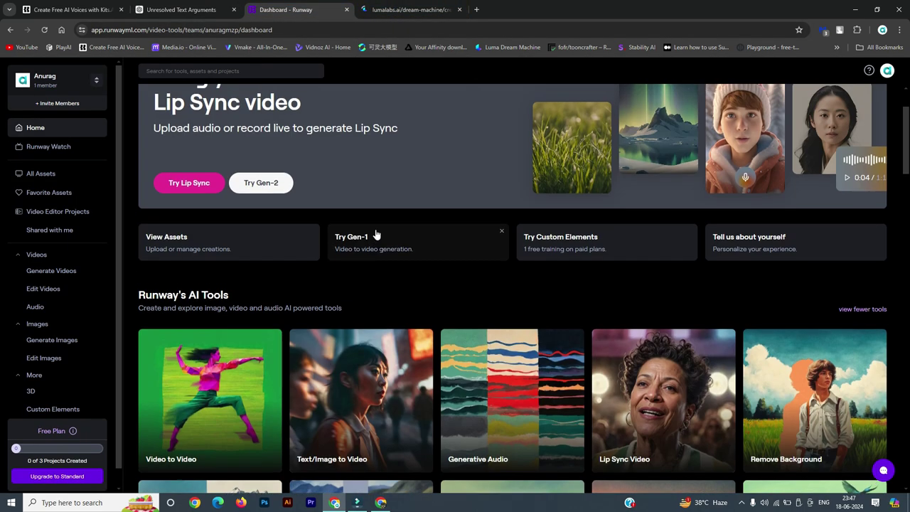
left_click(406, 11)
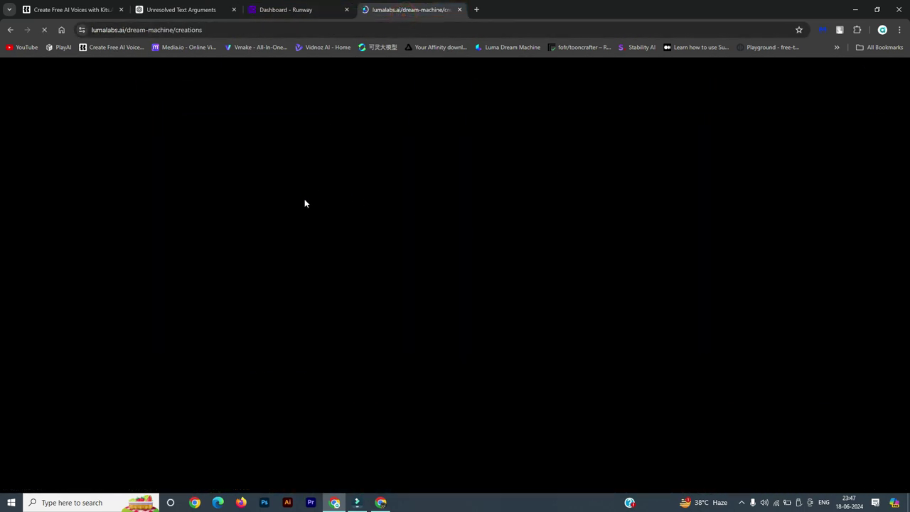
Go back through the Runway dashboard and ChatGPT story to the Kits.ai Voices page.
left_click(298, 10)
left_click(183, 10)
left_click(71, 10)
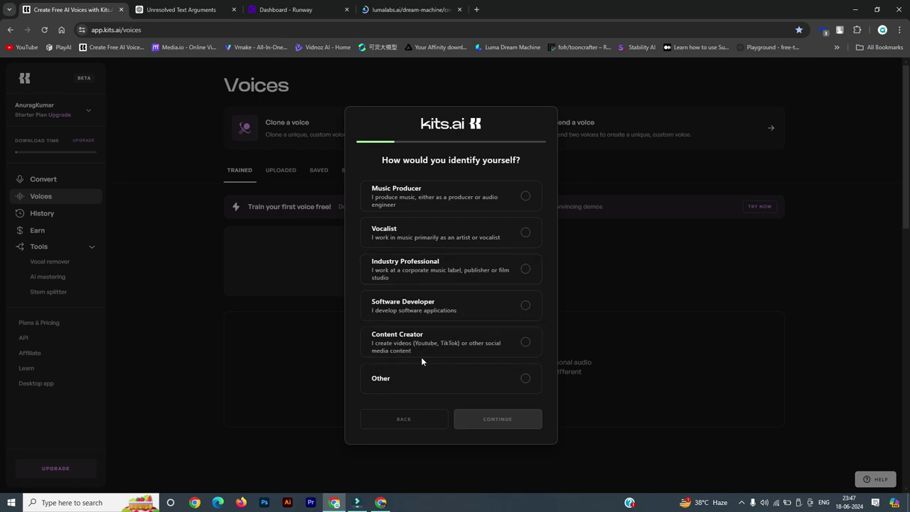
Answer the Kits.ai onboarding questions with Content Creator as the role and More than 5 years of experience.
left_click(527, 343)
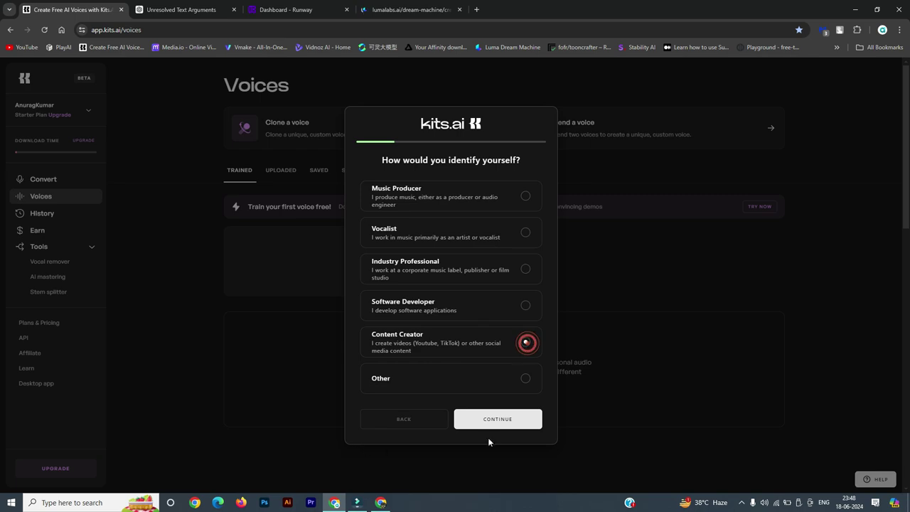
left_click(489, 419)
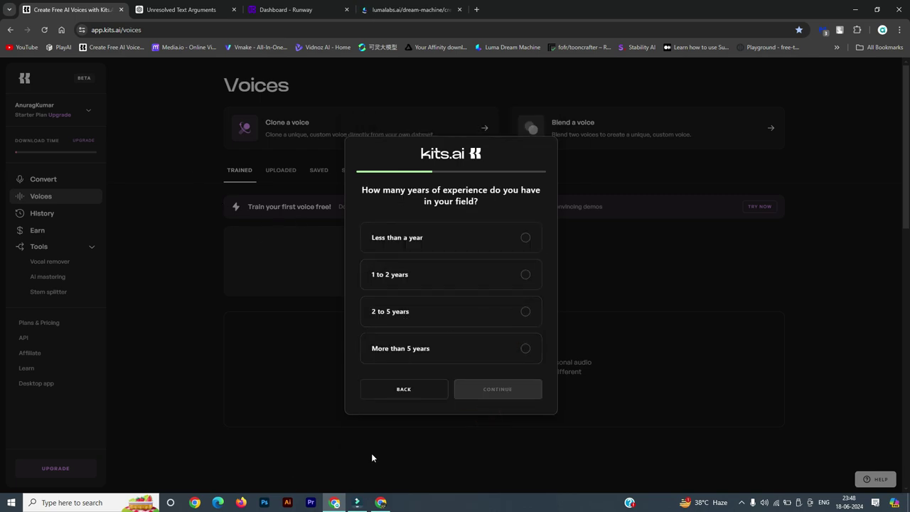
left_click(381, 502)
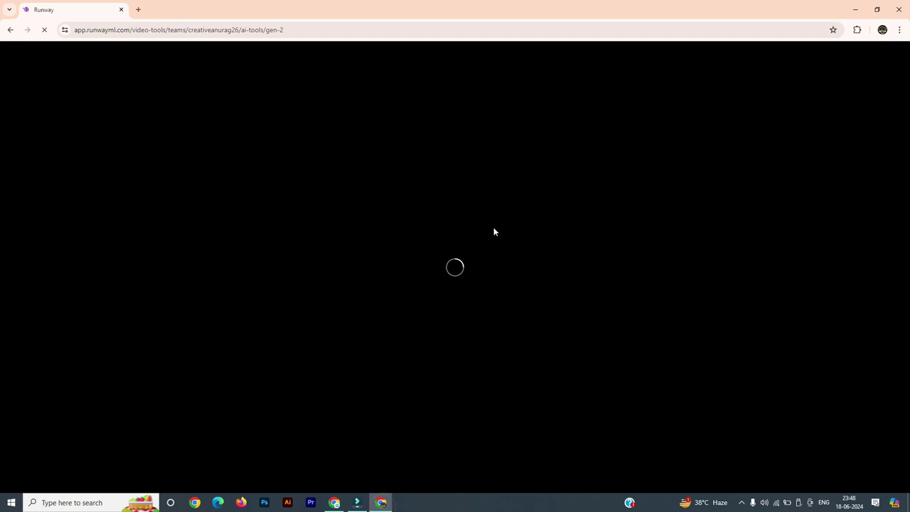
left_click(335, 503)
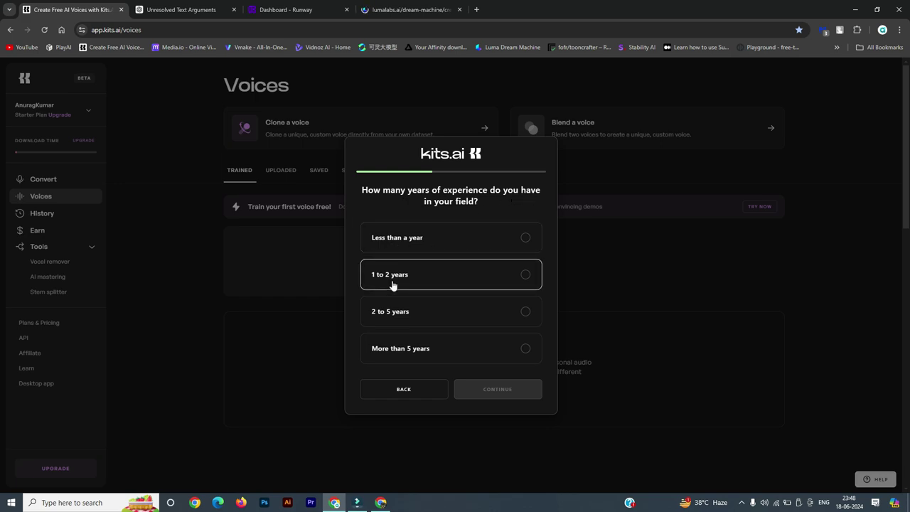
left_click(525, 349)
left_click(498, 389)
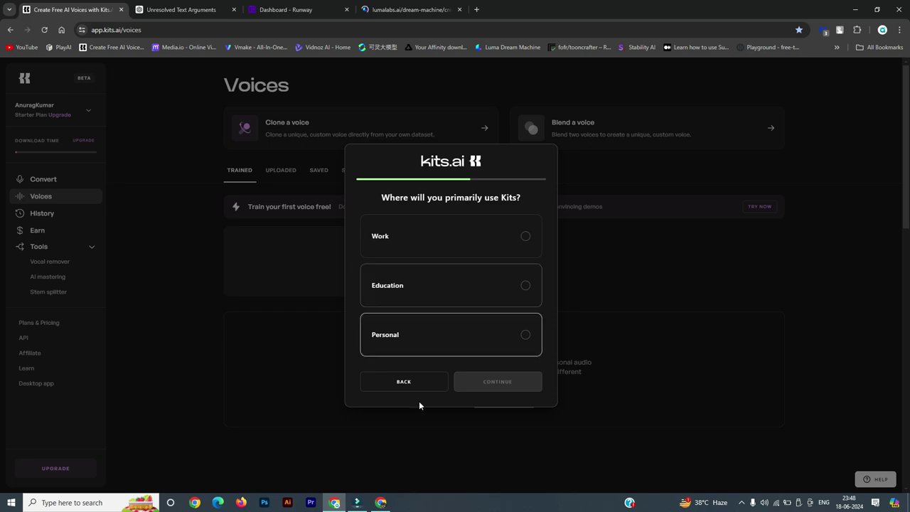
Set Personal as the primary use of Kits and Create AI Voices as the intended activity.
left_click(525, 335)
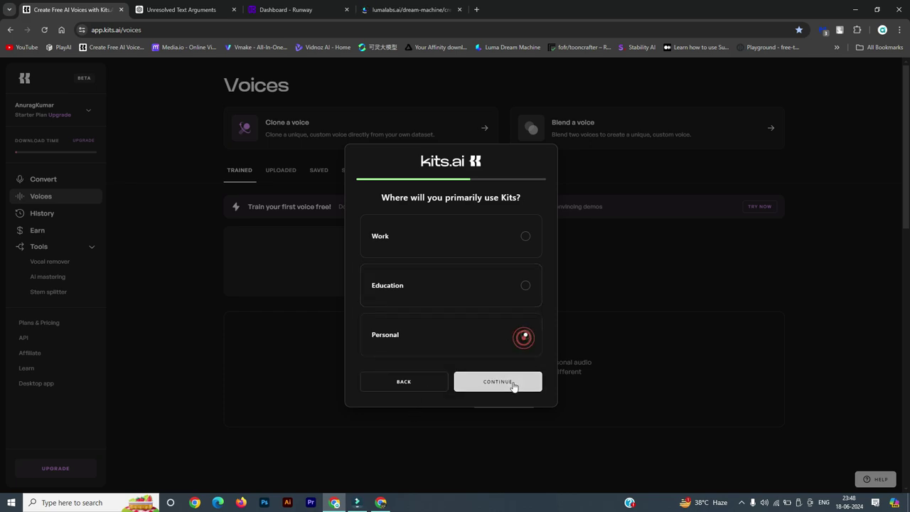
left_click(513, 382)
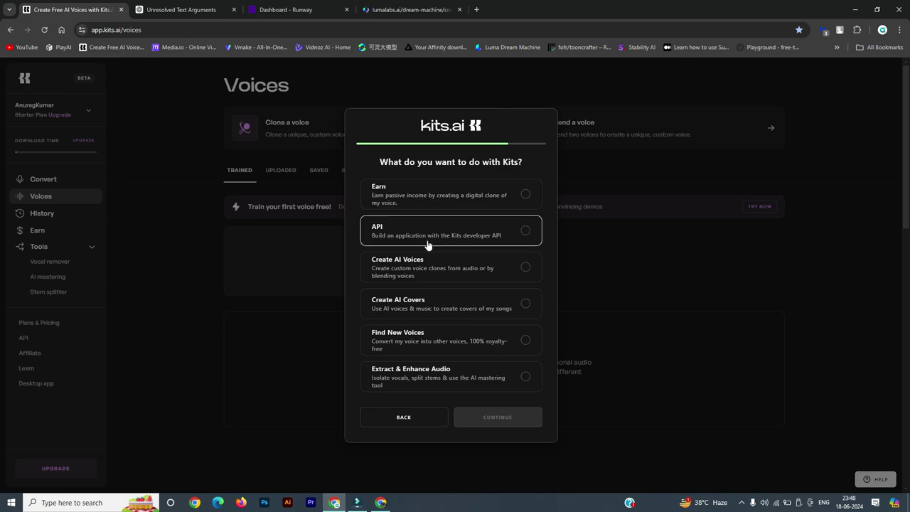
left_click(526, 270)
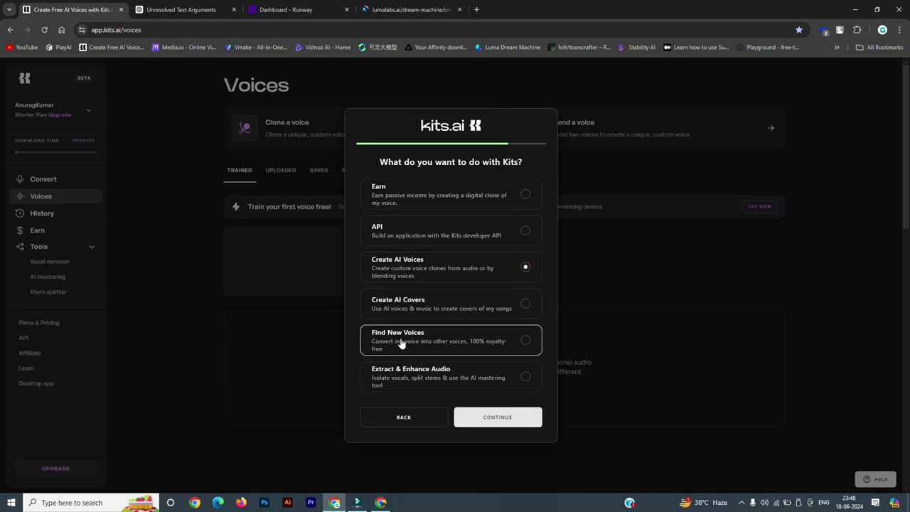
left_click(502, 413)
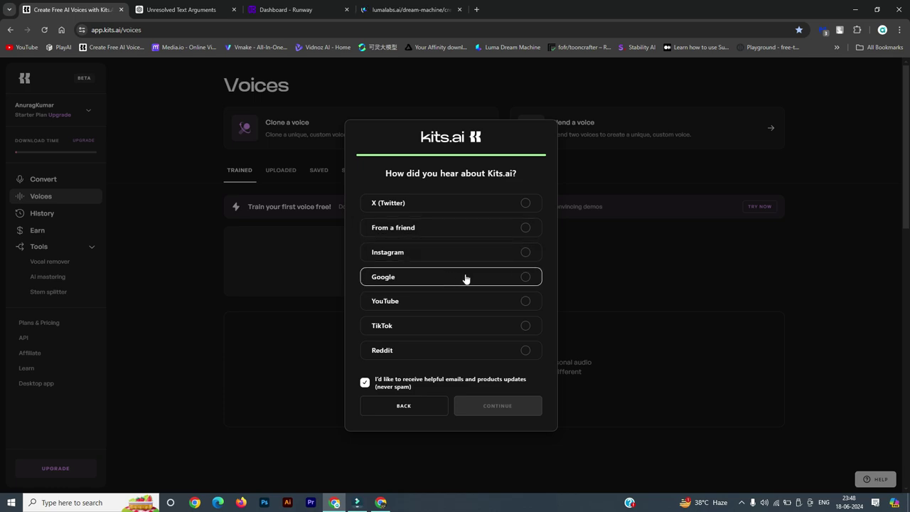
Choose Instagram as the way of hearing about Kits.ai and complete the onboarding survey.
left_click(525, 255)
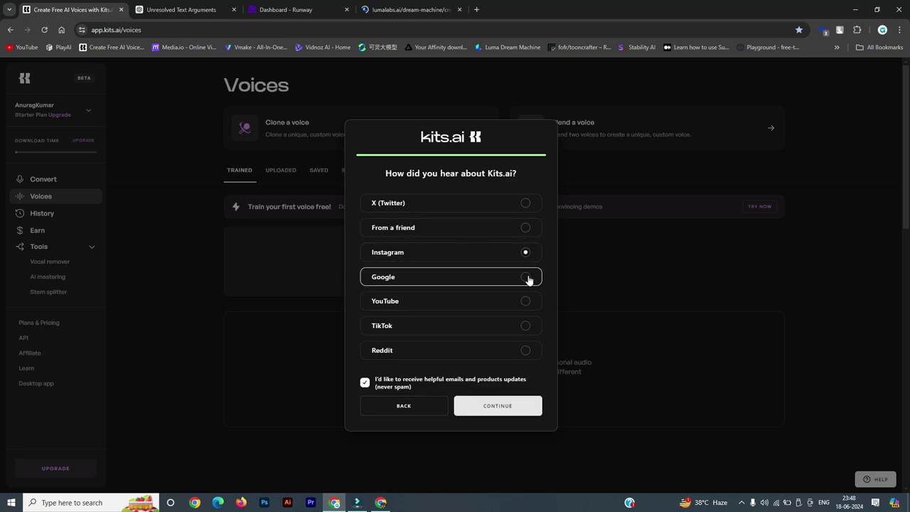
left_click(527, 278)
left_click(524, 261)
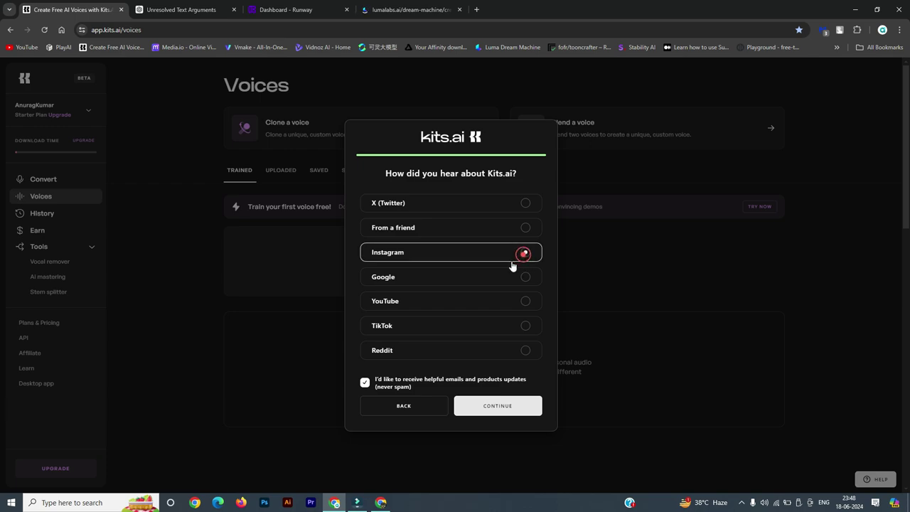
left_click(507, 412)
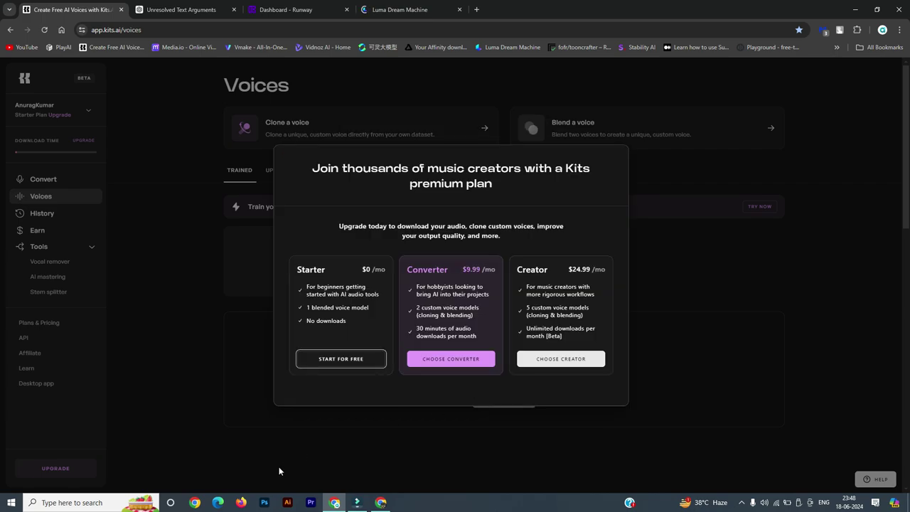
left_click(382, 501)
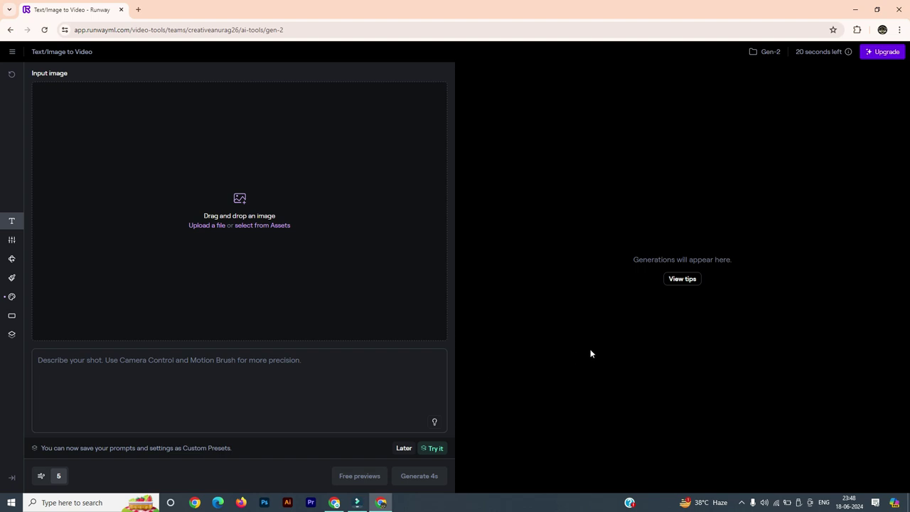
left_click(381, 502)
left_click(334, 502)
left_click(334, 502)
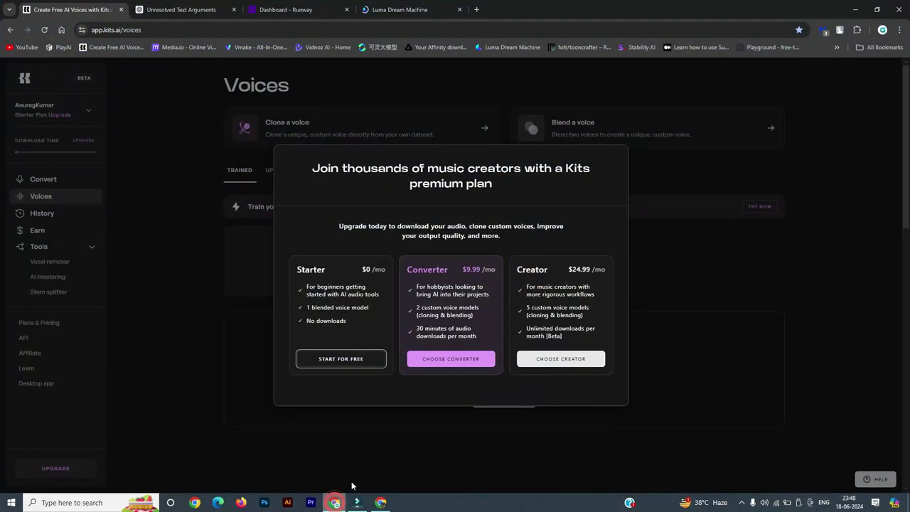
In Runway's second-account window, enter the scene prompt about a woman waking in pain in a modern Delhi apartment and generate a 4s video.
left_click(381, 502)
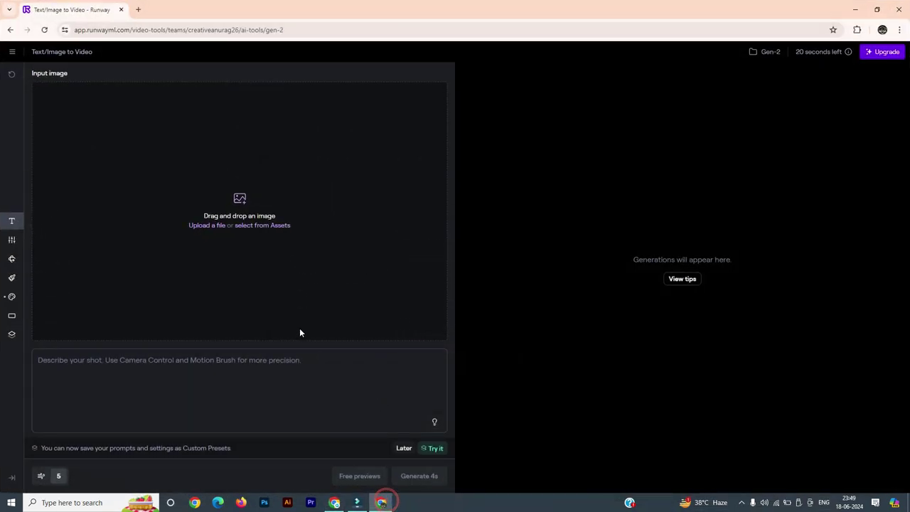
left_click(231, 382)
type("Maya wakes up in her modern Delhi apartment, holding her stomach in pain. The room is dimly lit, and she looks visibly distressed. She picks up her phone and texts Arjun, asking for medicine. Visual Description:  A dimly lit, cozy modern apartment.")
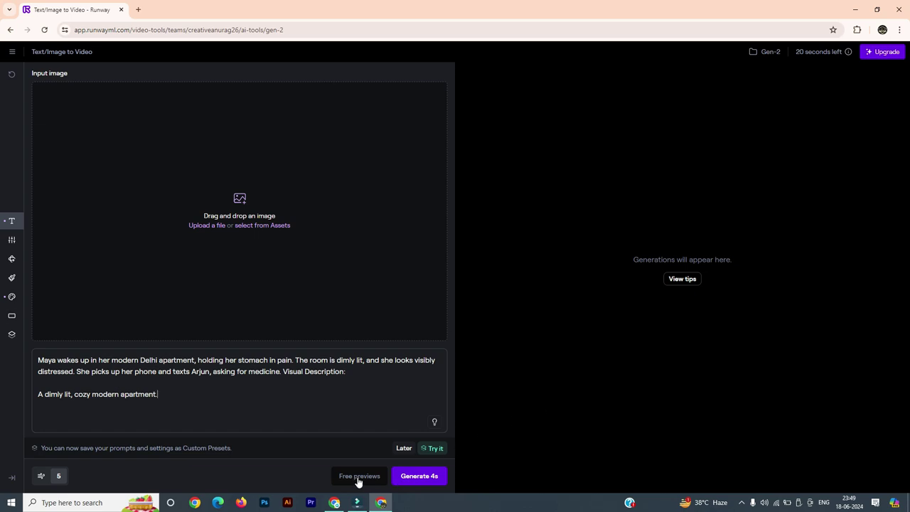
left_click(421, 476)
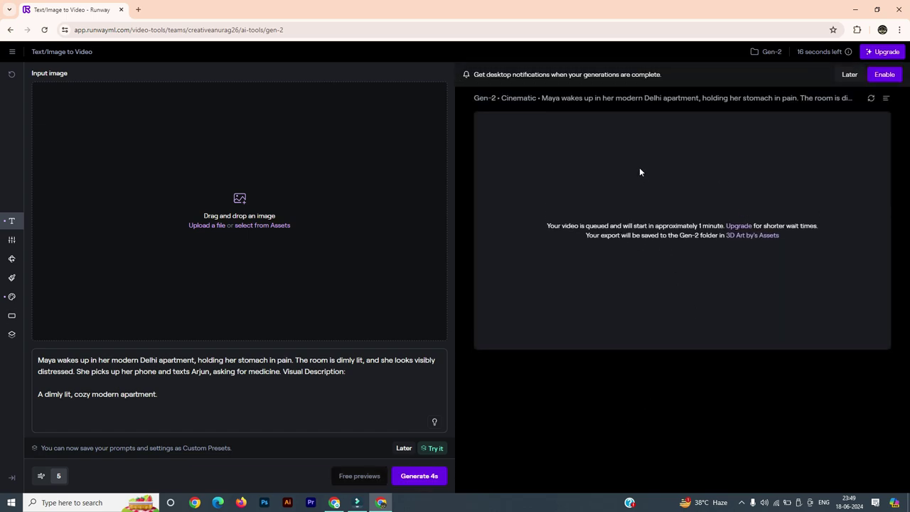
left_click(767, 52)
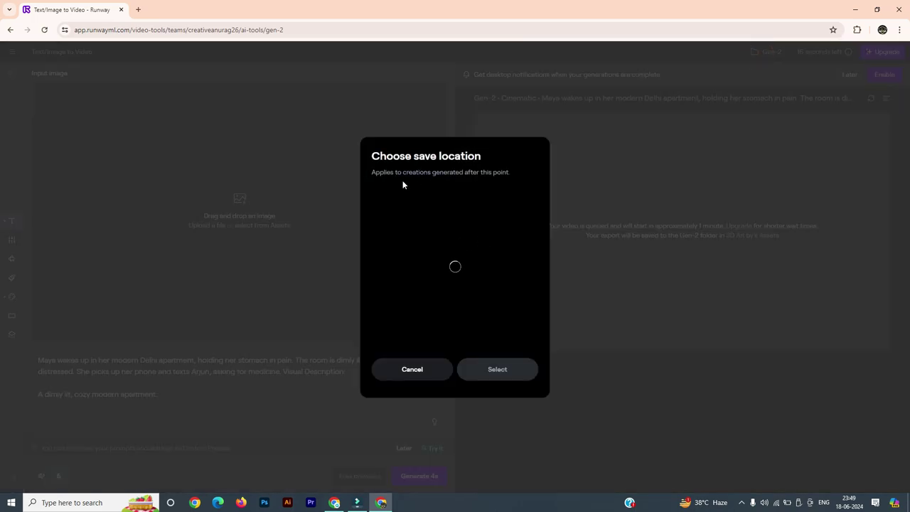
left_click(408, 371)
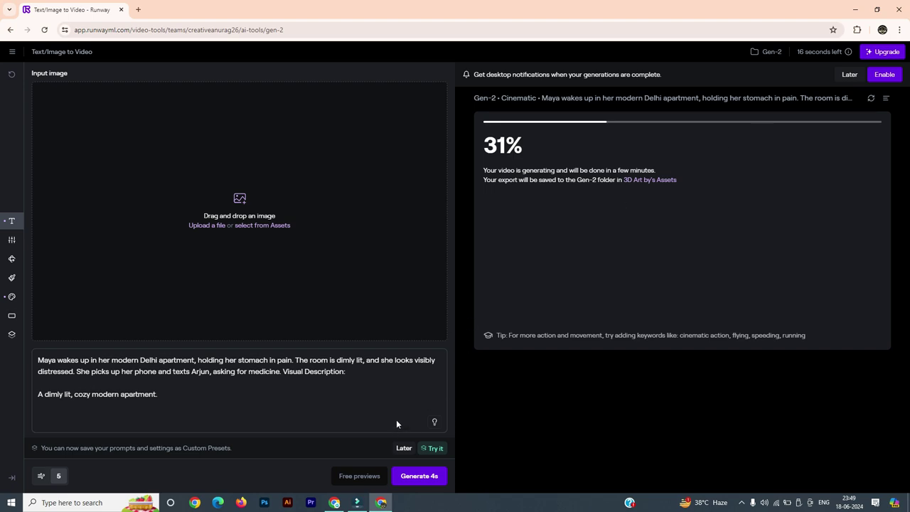
Return to the Kits.ai window, start with the free Starter plan and dismiss the voice-selection hint on the Convert page.
left_click(334, 503)
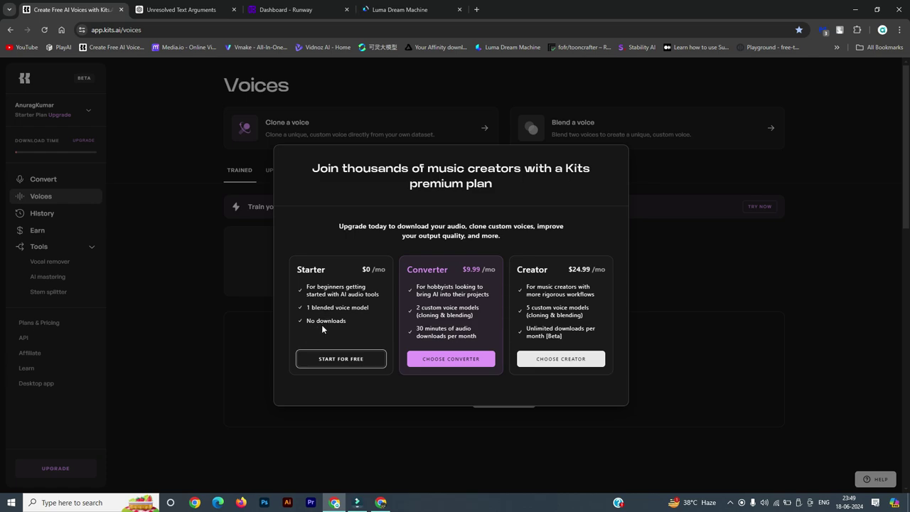
left_click(343, 360)
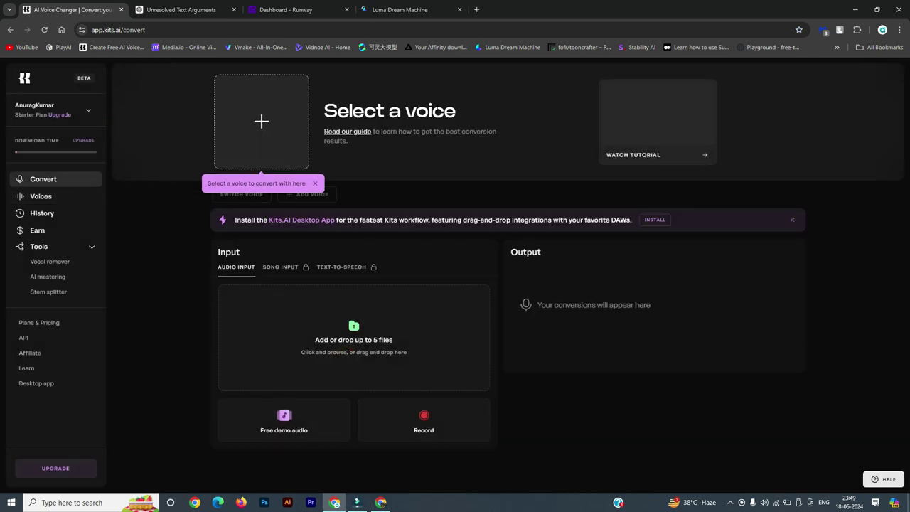
left_click(317, 186)
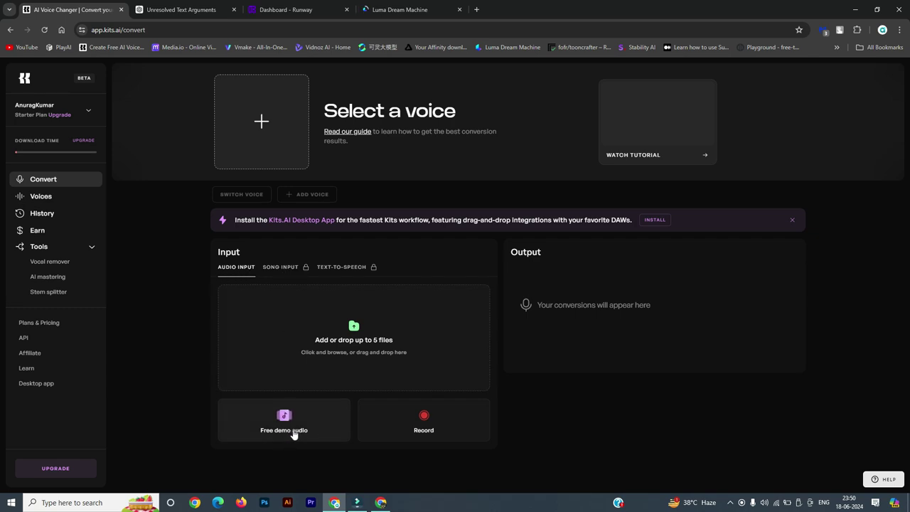
Allow microphone access for Kits.ai and record a voice clip as the audio input.
left_click(419, 422)
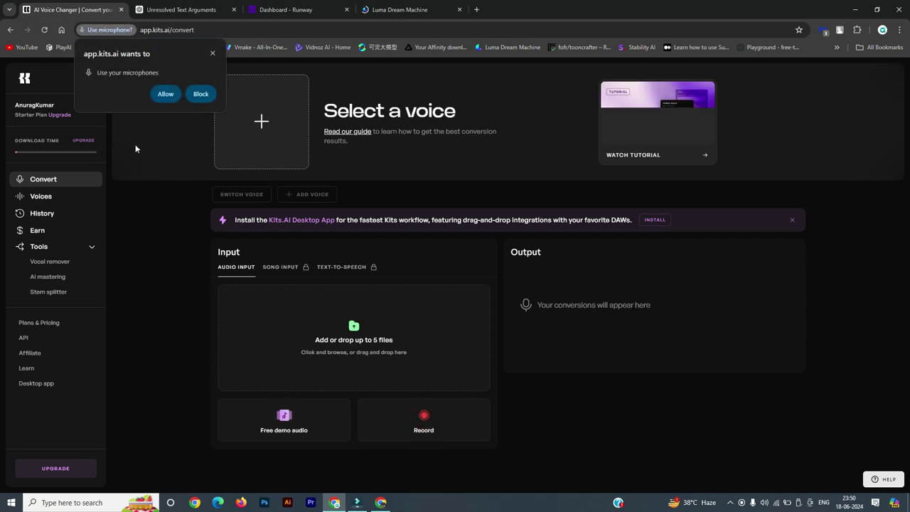
left_click(165, 93)
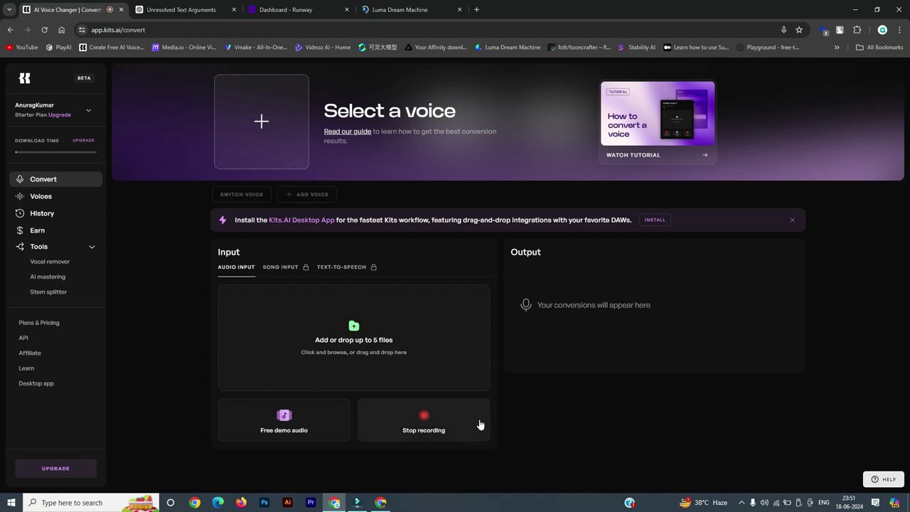
left_click(426, 421)
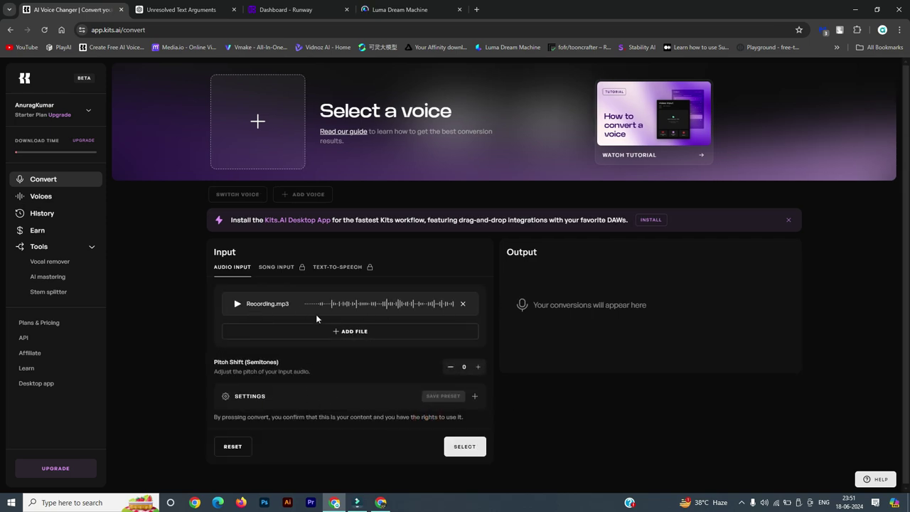
Play back the recorded voice clip, check the generated Runway video in the other window, and stop the clip's playback.
left_click(238, 305)
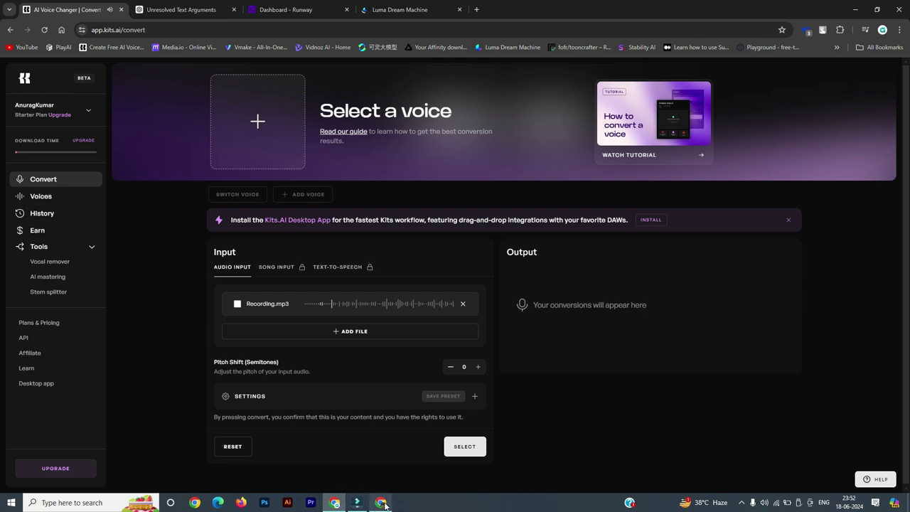
mouse_move(384, 505)
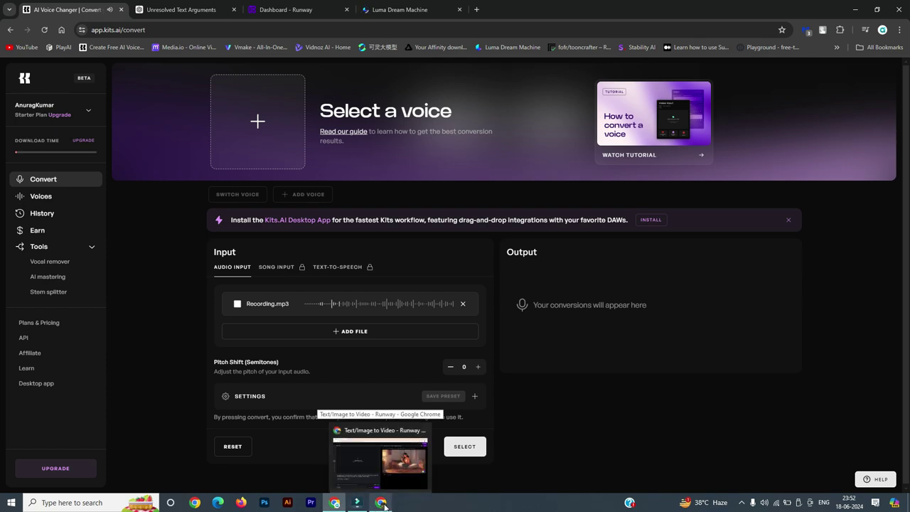
left_click(384, 505)
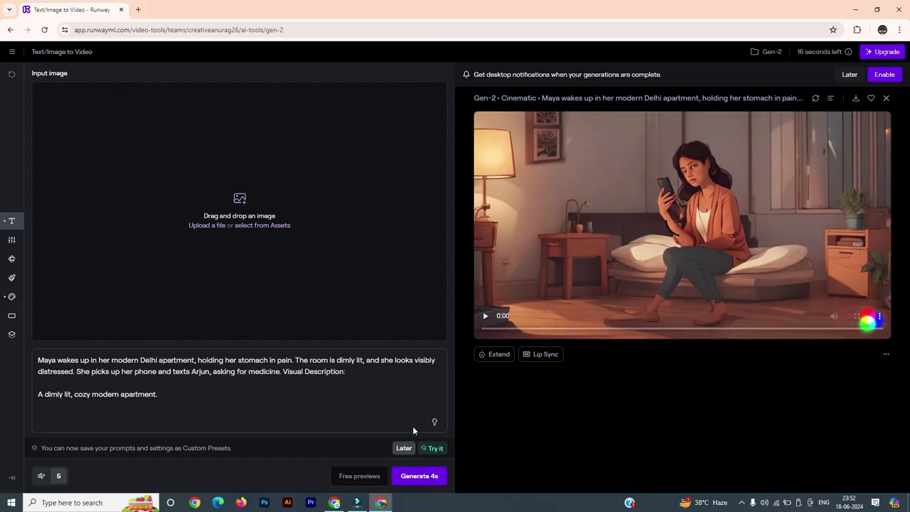
left_click(334, 503)
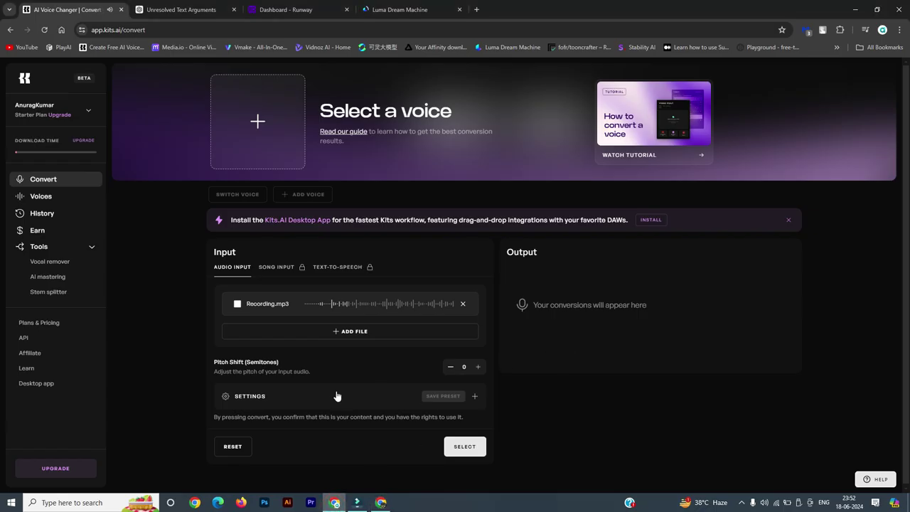
left_click(237, 305)
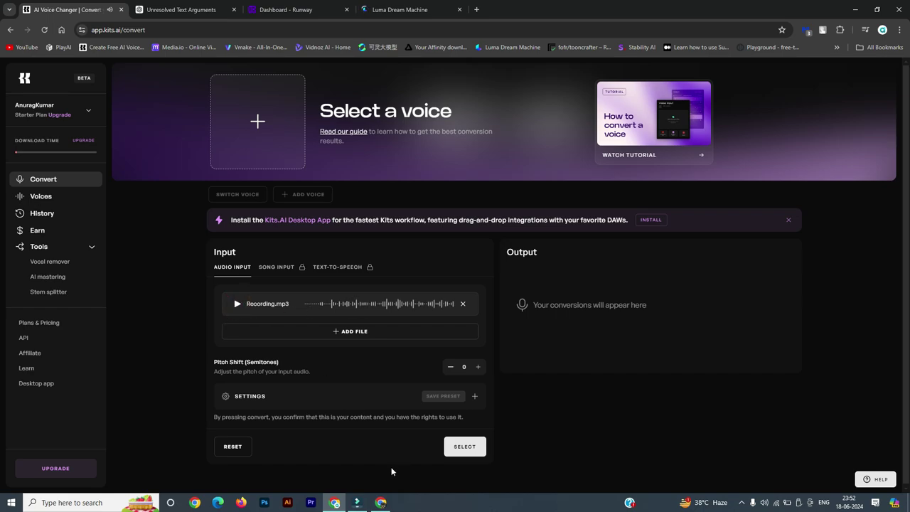
Play the generated apartment video in Runway's window and compare it with the prompt's stomach pain, medicine and dimly lit apartment phrases.
left_click(380, 503)
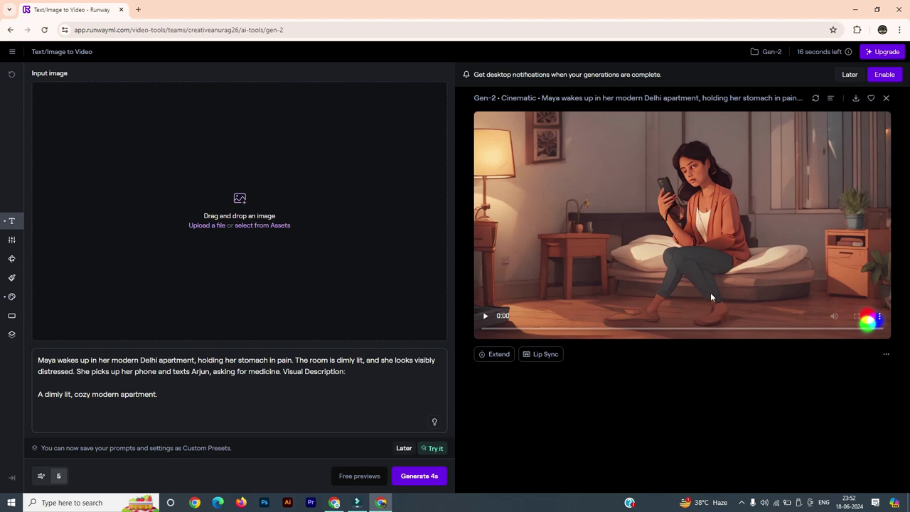
left_click(487, 317)
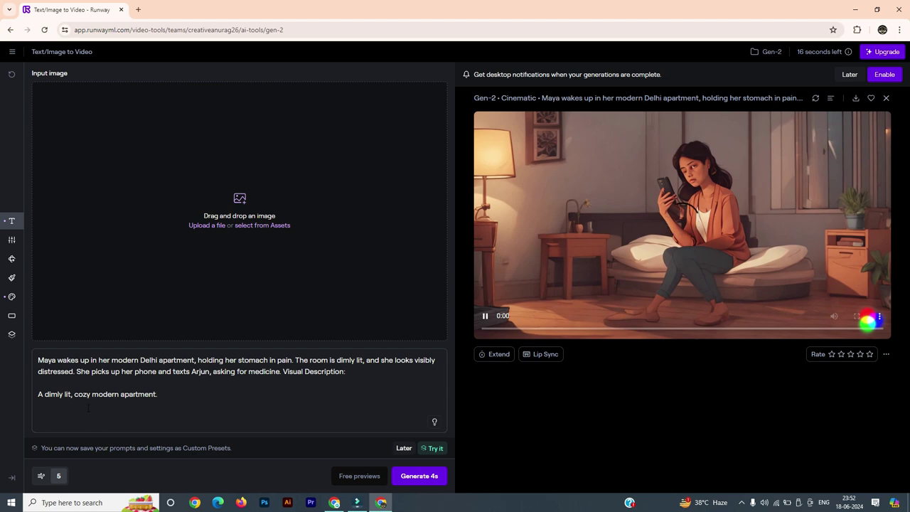
left_click_drag(37, 361, 292, 360)
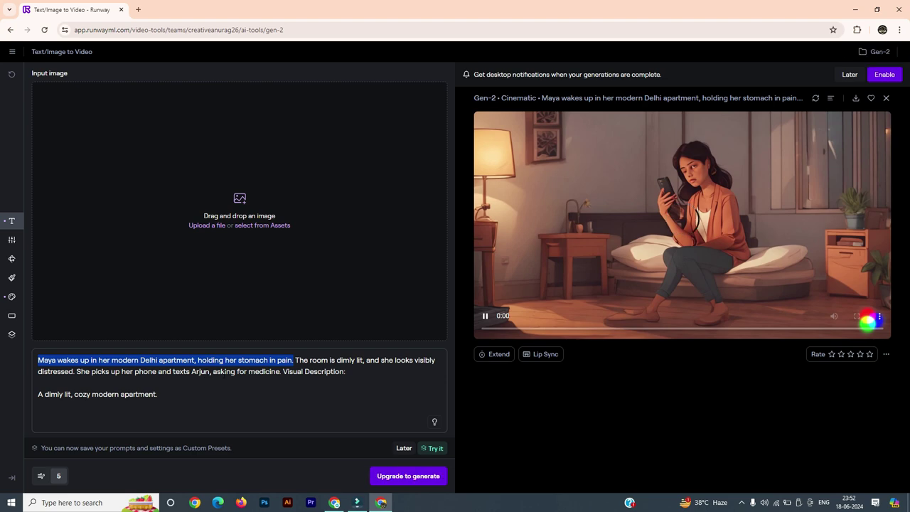
left_click_drag(213, 371, 346, 371)
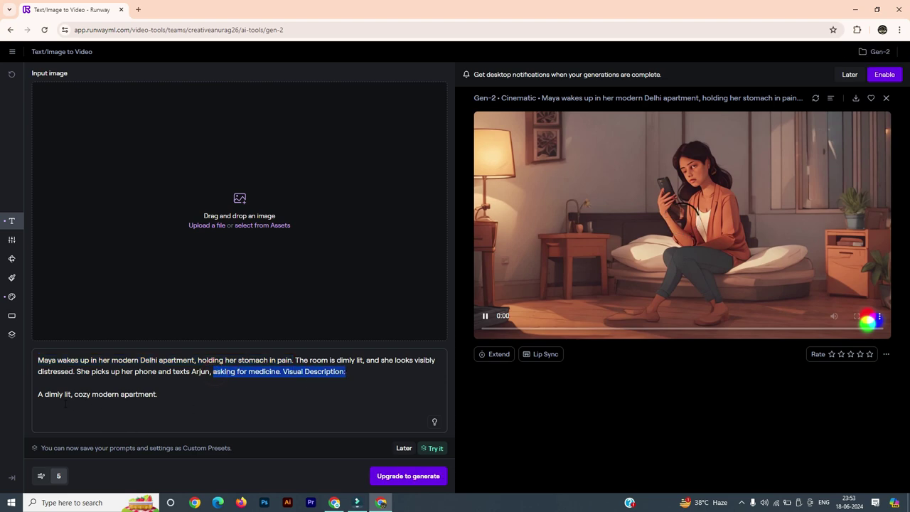
triple_click(39, 397)
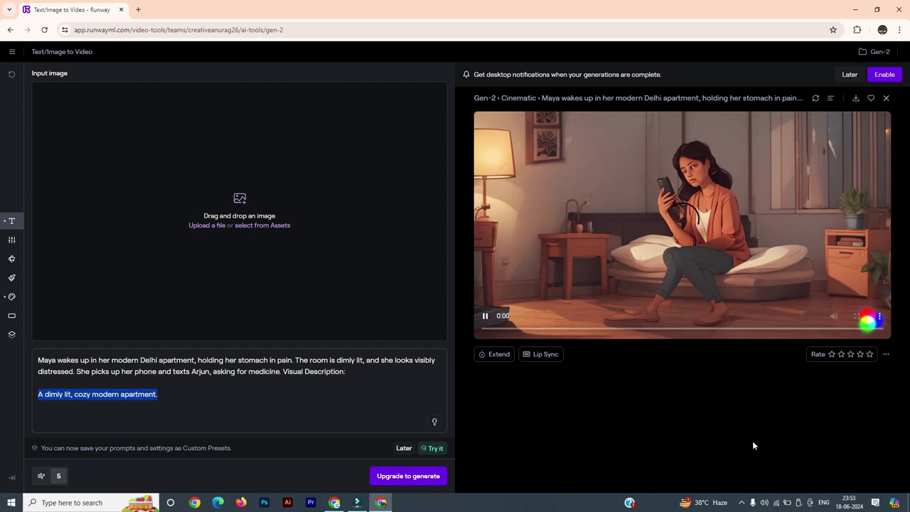
Rate the generated apartment video three stars, then switch to Kits.ai and play back the recorded voice clip.
left_click(850, 354)
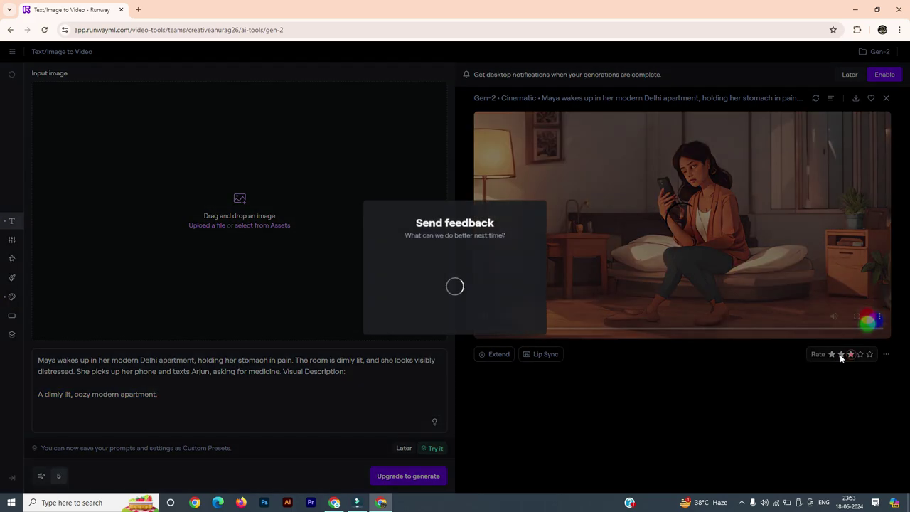
left_click(381, 503)
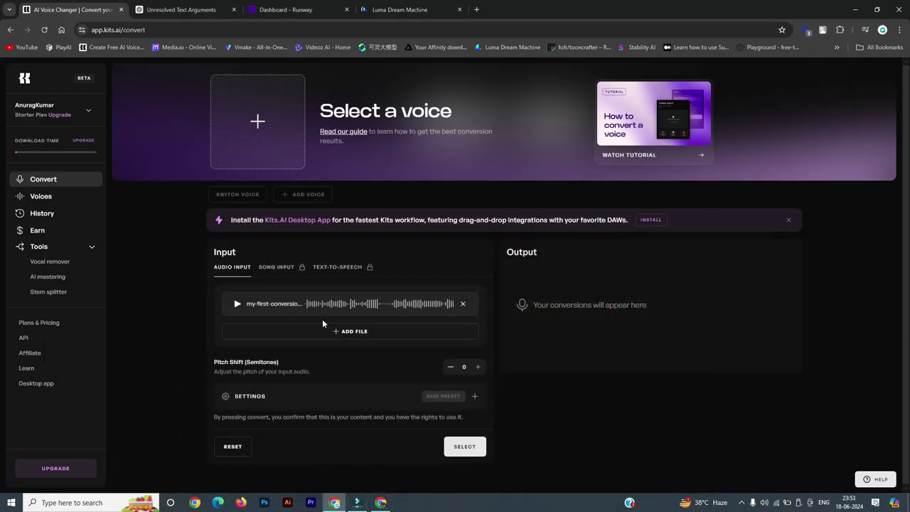
left_click(239, 305)
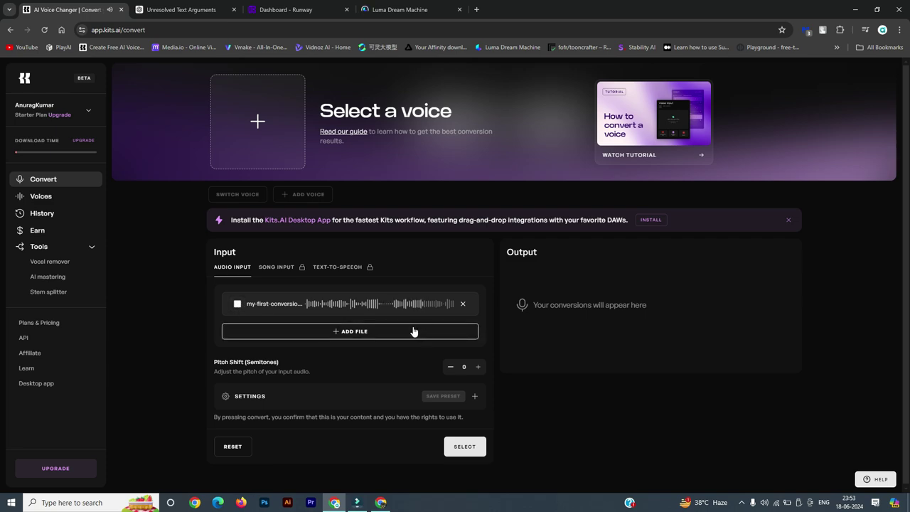
left_click(237, 304)
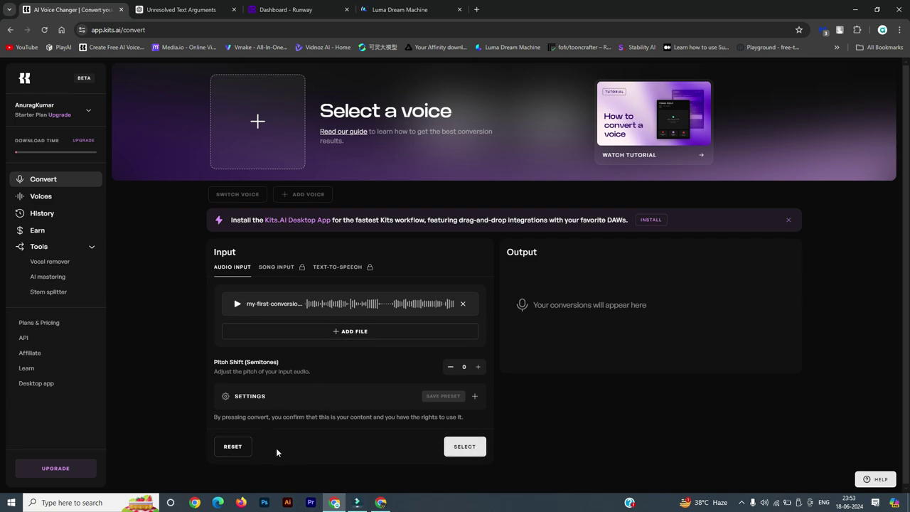
Reset the Kits.ai Convert page to clear the recorded audio input and close its page.
left_click(239, 446)
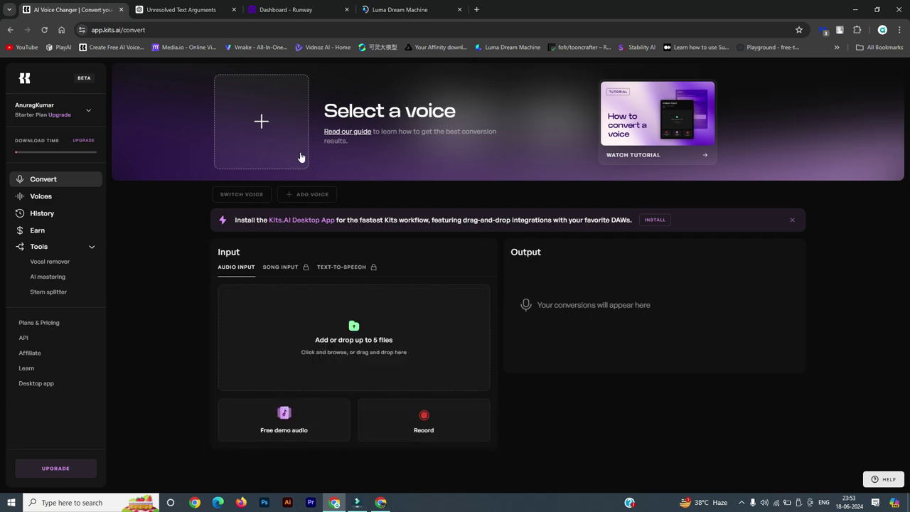
left_click(122, 10)
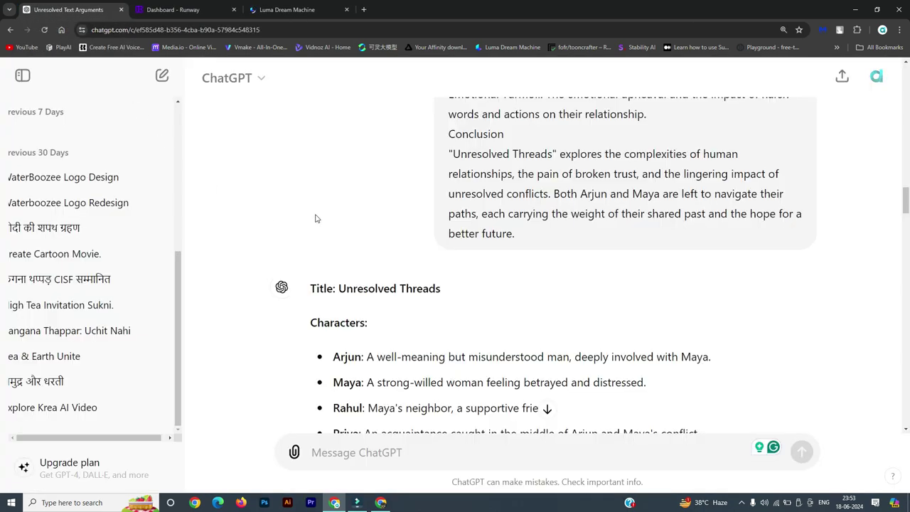
Look over the Unresolved Threads script in ChatGPT, the Runway home dashboard and the Luma Dream Machine creations page.
scroll(315, 218, "up", 1)
left_click(191, 4)
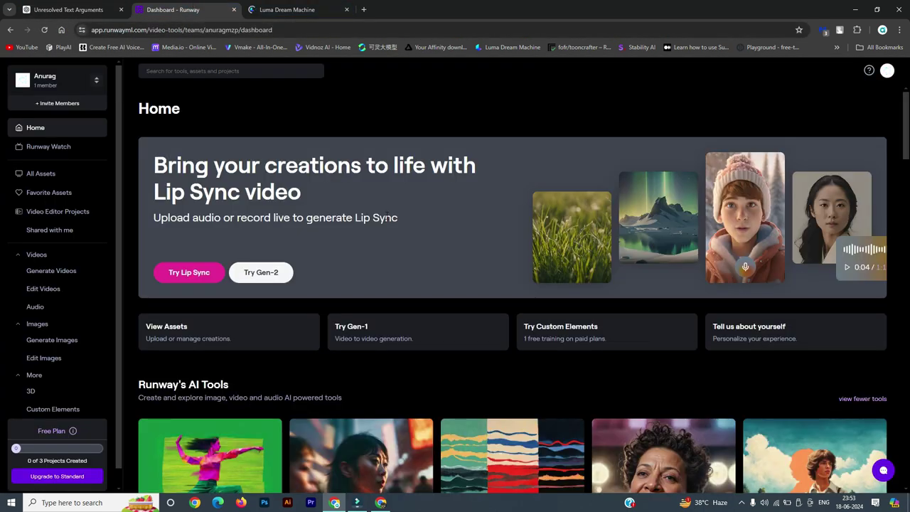
scroll(437, 258, "down", 5)
scroll(436, 258, "up", 5)
left_click(278, 6)
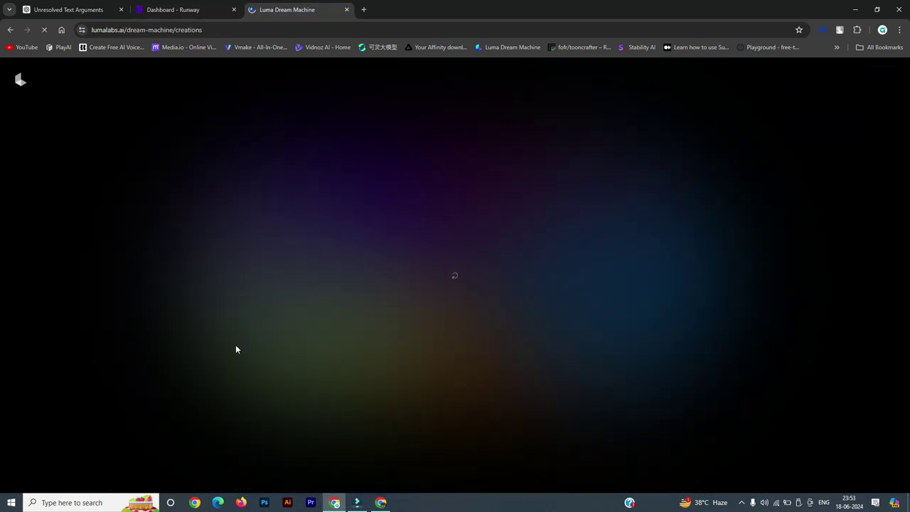
Check the Runway Gen-2 window with the generated video and switch to the empty Wondershare Filmora project.
key("alt+Tab")
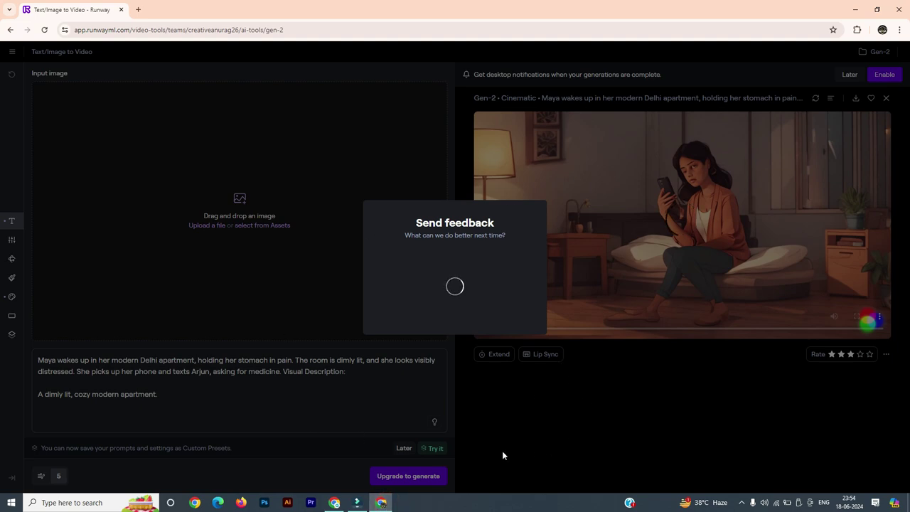
left_click(358, 503)
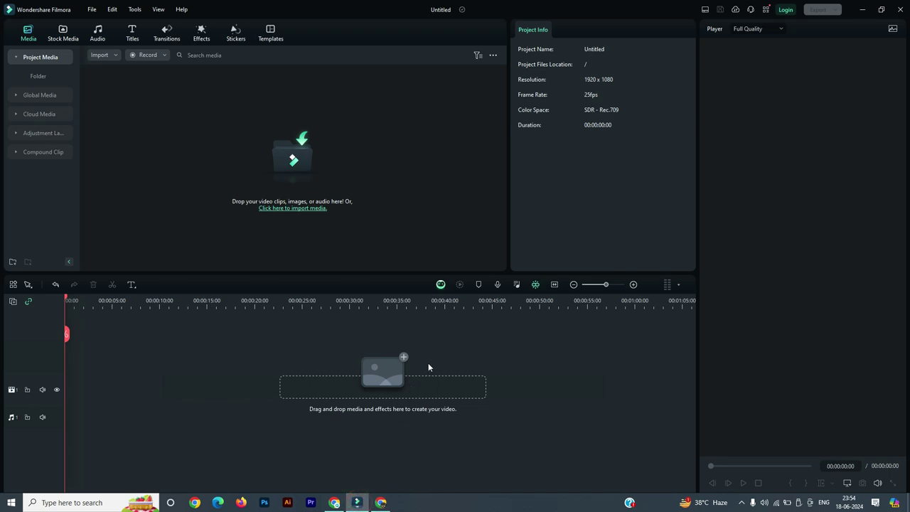
left_click(741, 503)
left_click(760, 466)
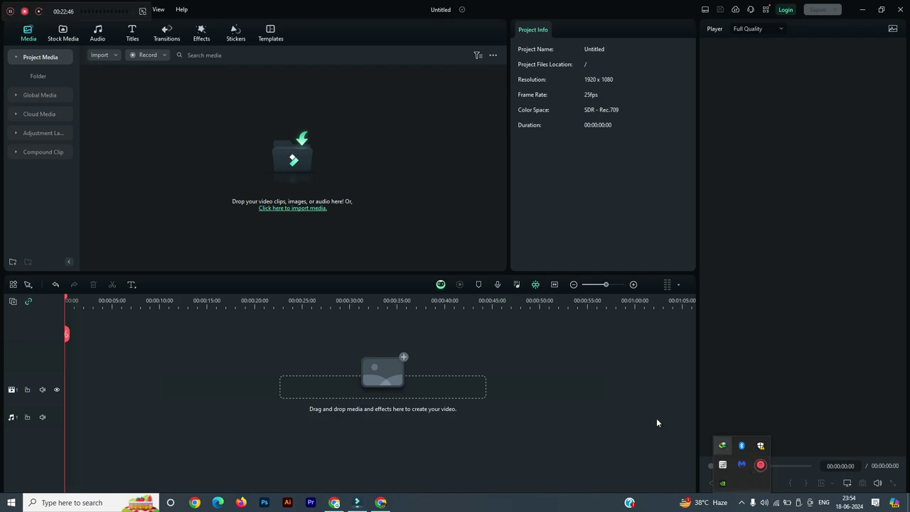
right_click(760, 467)
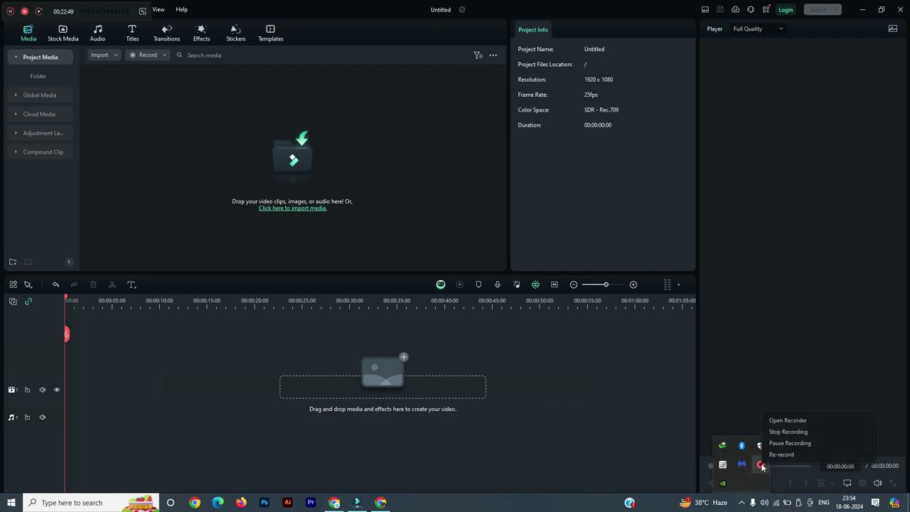
left_click(815, 421)
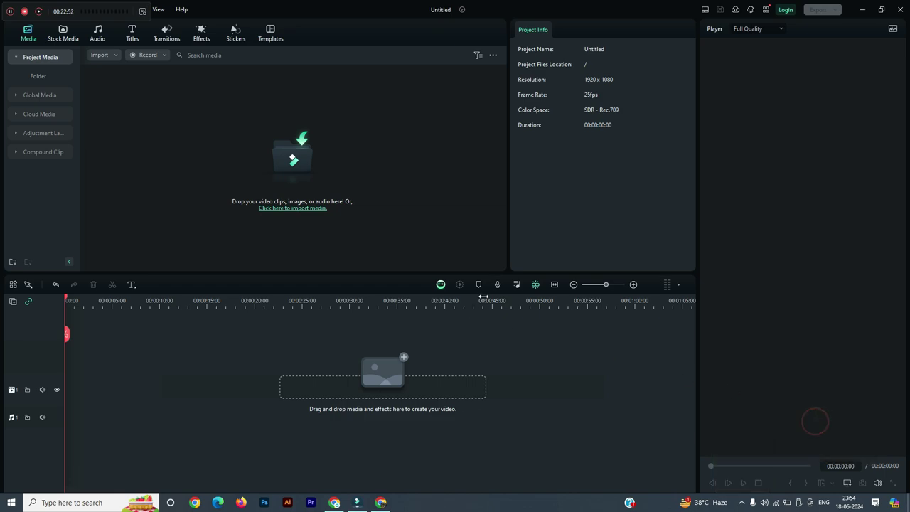